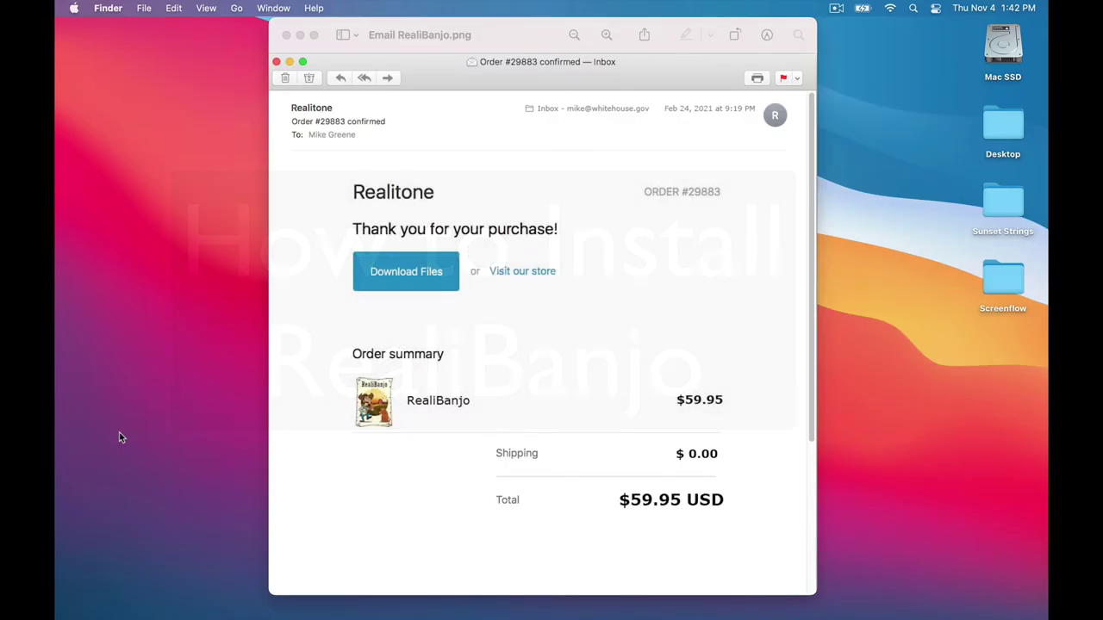
Open the RealiBanjo file download page from the order confirmation email.
left_click(400, 289)
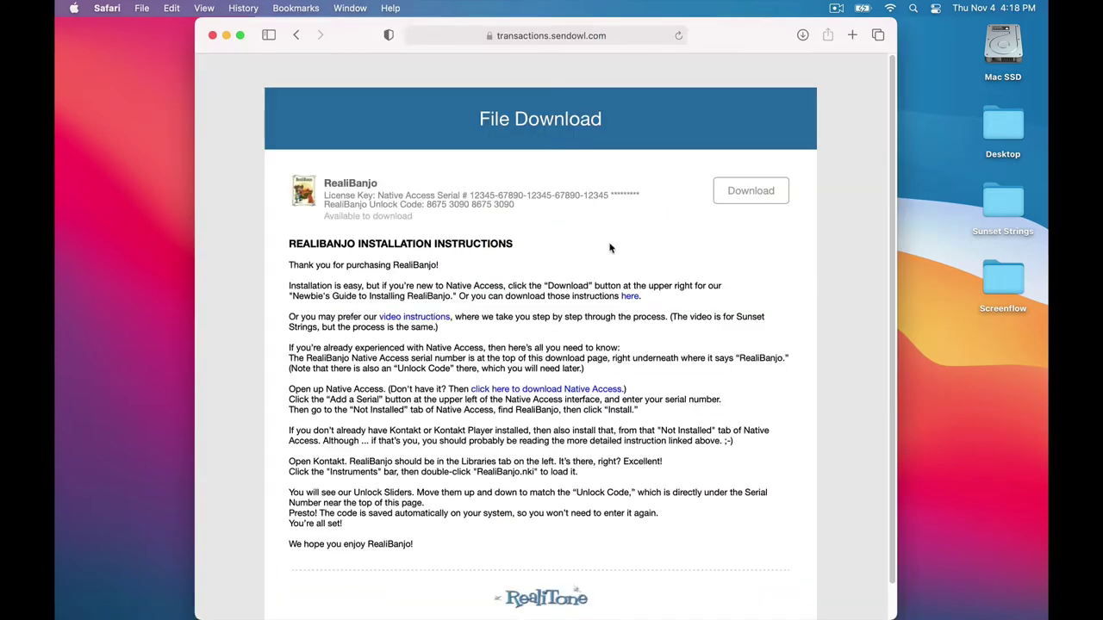
Download and view How to Install RealiBanjo.pdf, then close the guide.
left_click(751, 193)
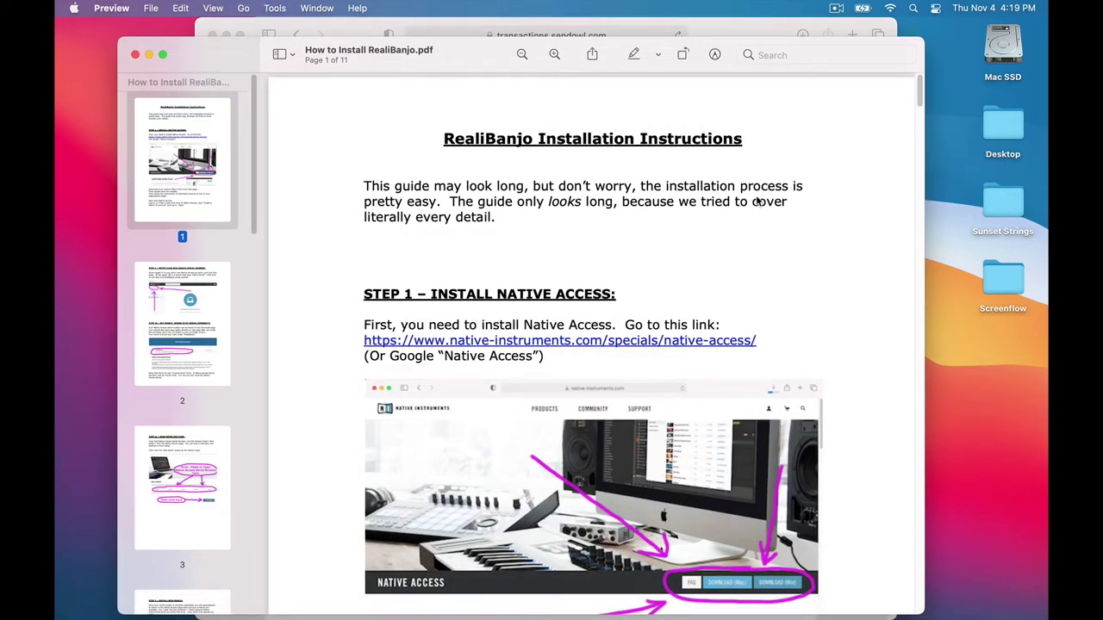
key("super+w")
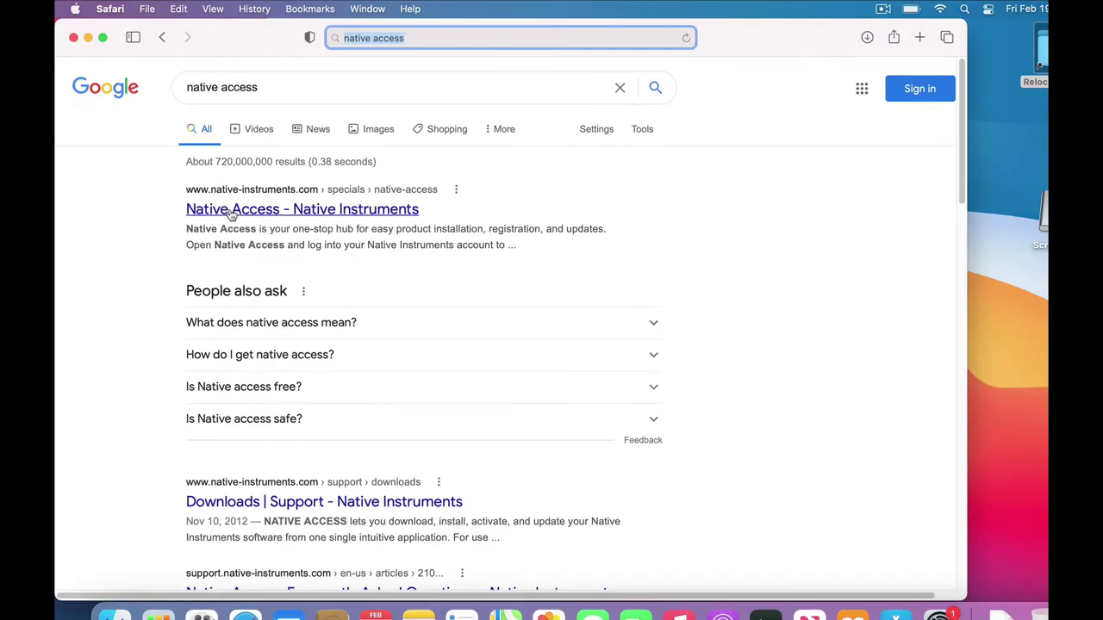
Get Native_Access_Installer.dmg (47.1 MB) from the Native Instruments Native Access page's Mac download.
left_click(231, 213)
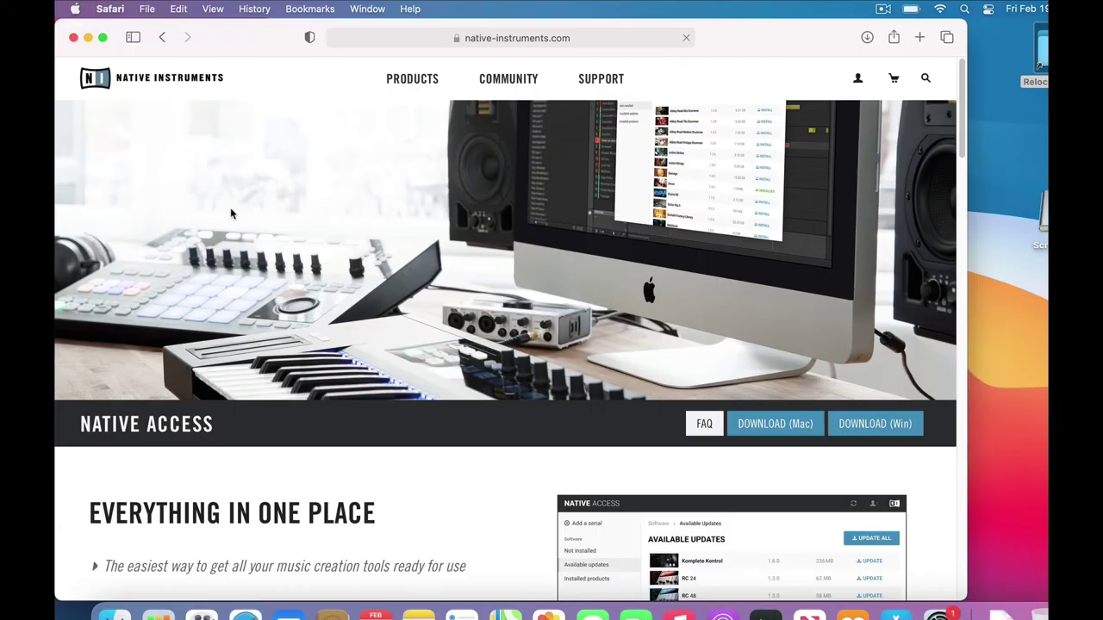
left_click(756, 426)
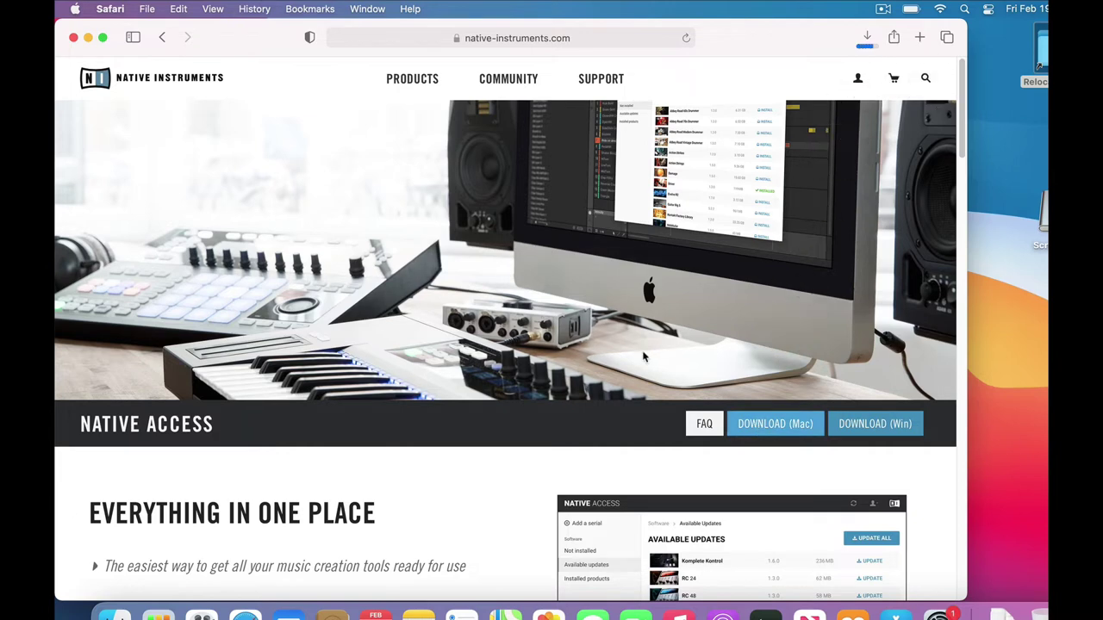
left_click(866, 37)
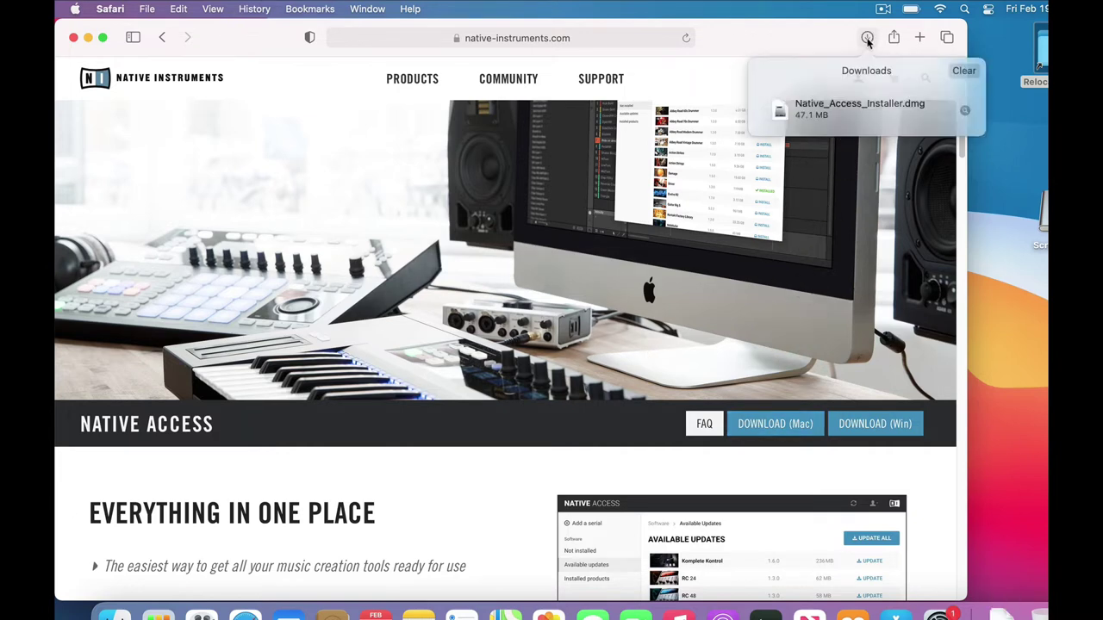
Copy Native Access from the dmg into Applications and launch it from there.
double_click(819, 100)
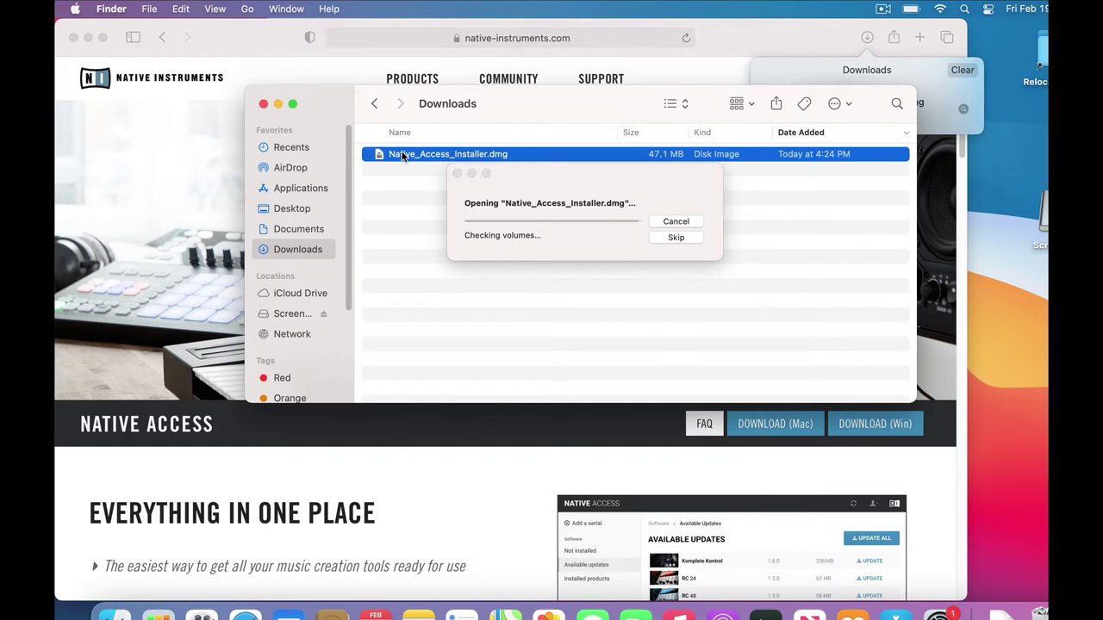
left_click_drag(142, 249, 319, 256)
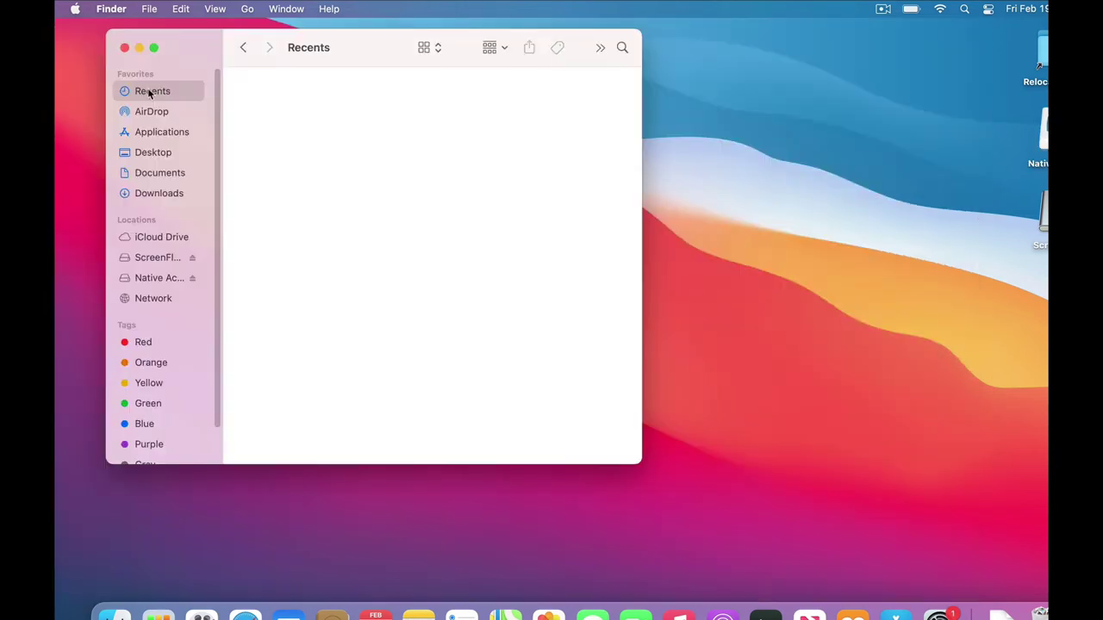
left_click(160, 132)
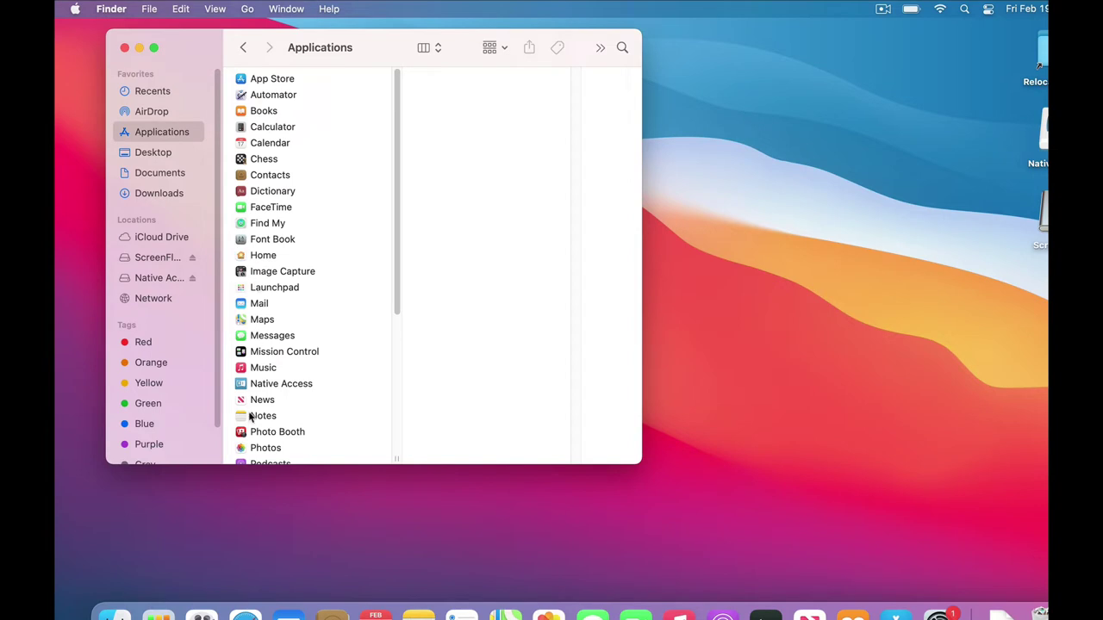
double_click(241, 386)
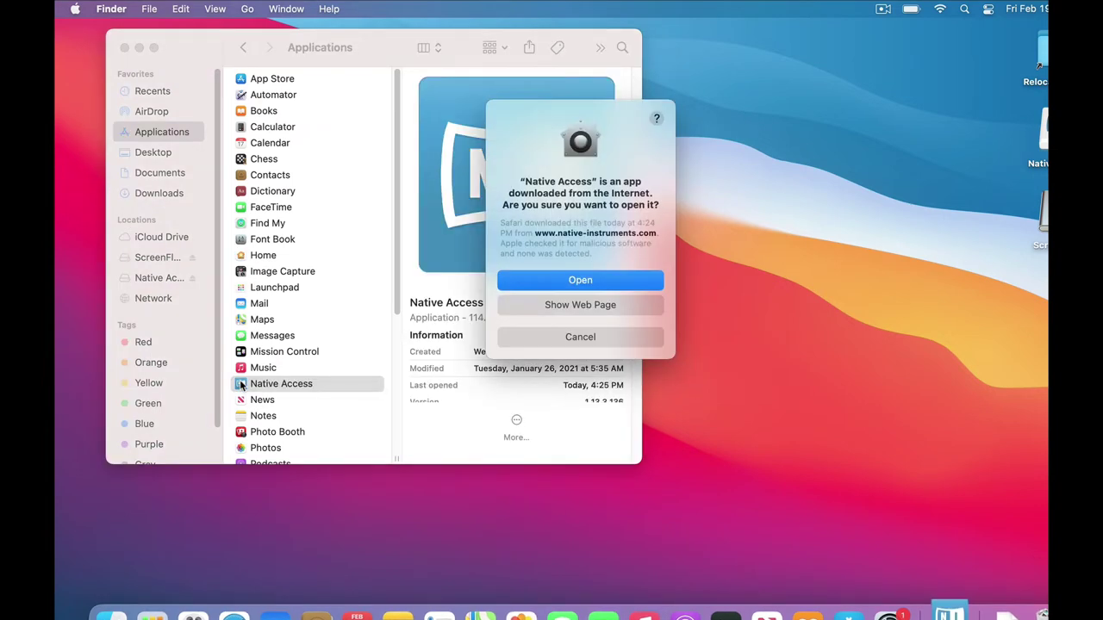
Confirm opening Native Access, authorise its helper with the admin password, and run the self-update.
left_click(574, 281)
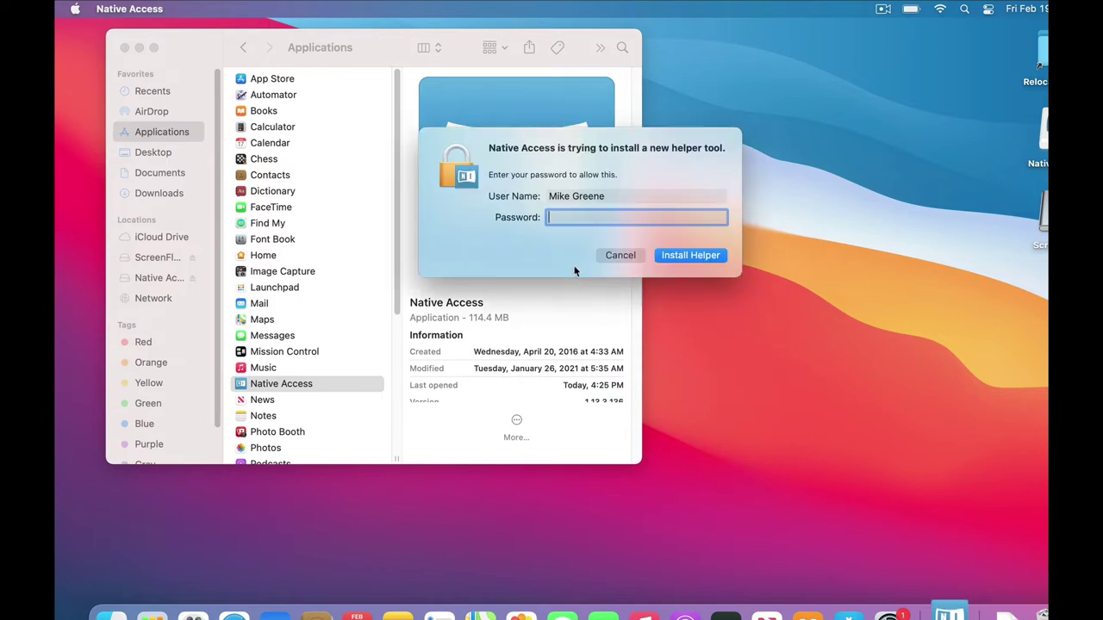
type("••••••")
key("Return")
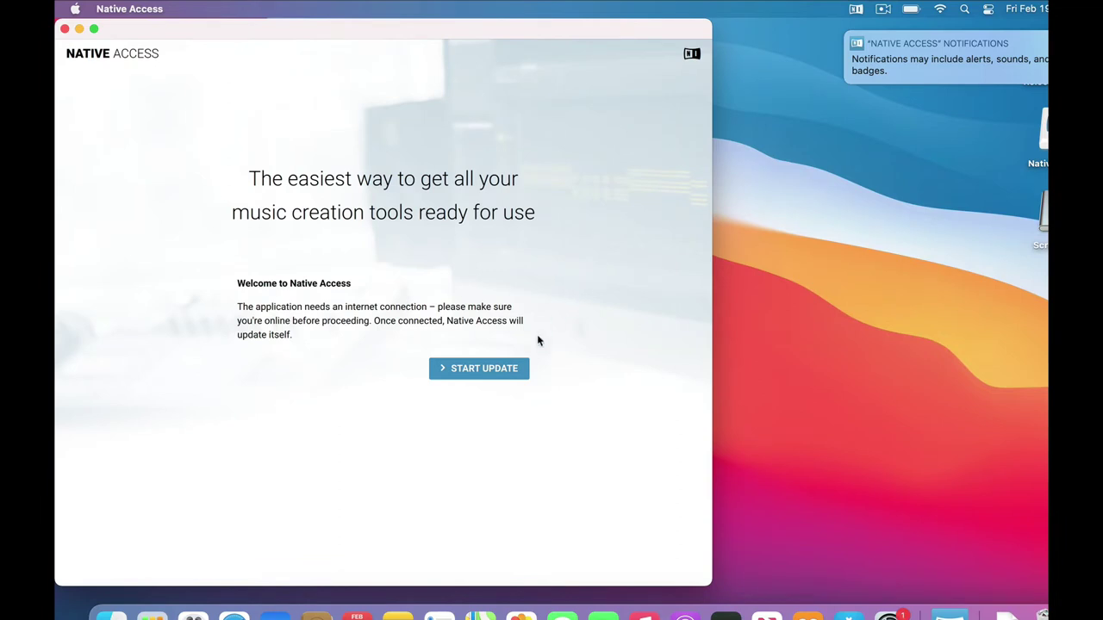
left_click(484, 371)
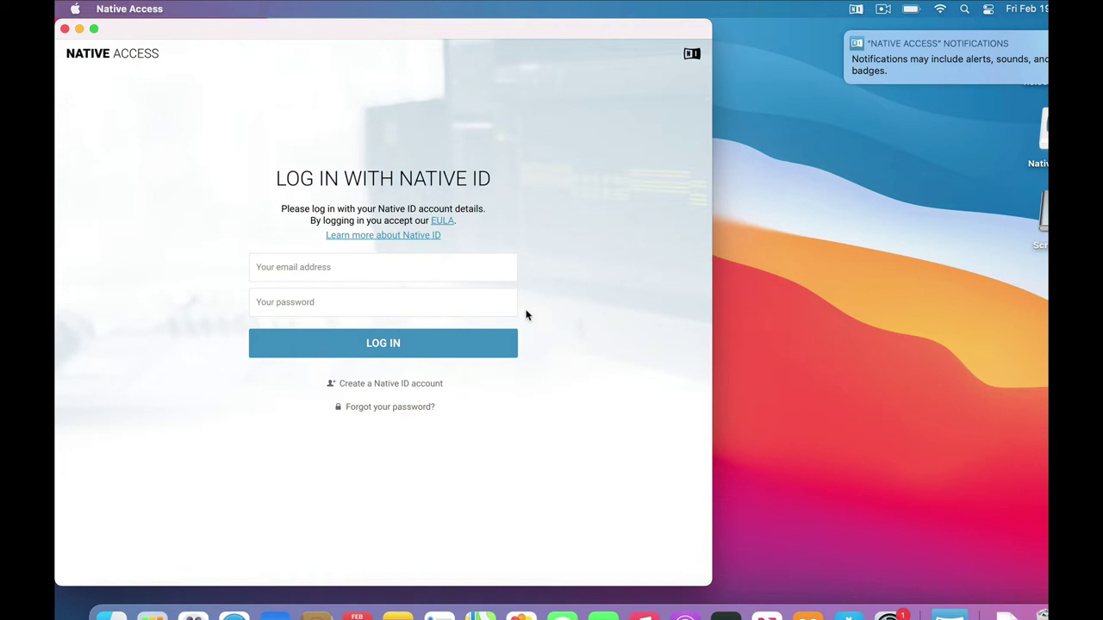
Create a Native ID with the user's first and last name, e-mail and password, accepting the EULA.
left_click(389, 385)
left_click(308, 263)
type("Happy")
key("Tab")
type("Camper")
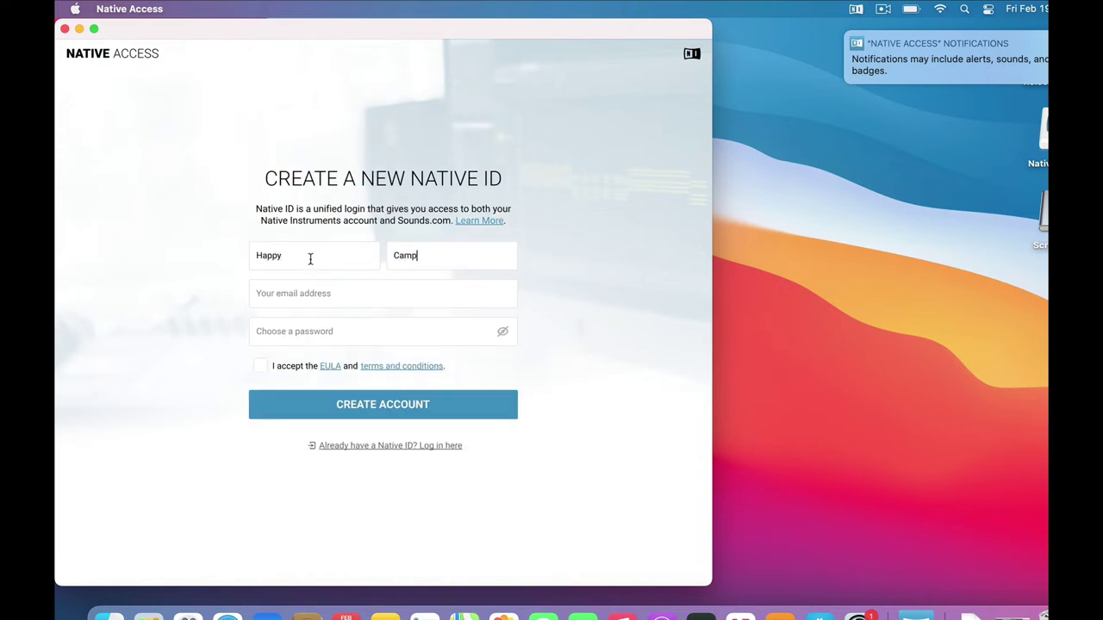
left_click(302, 294)
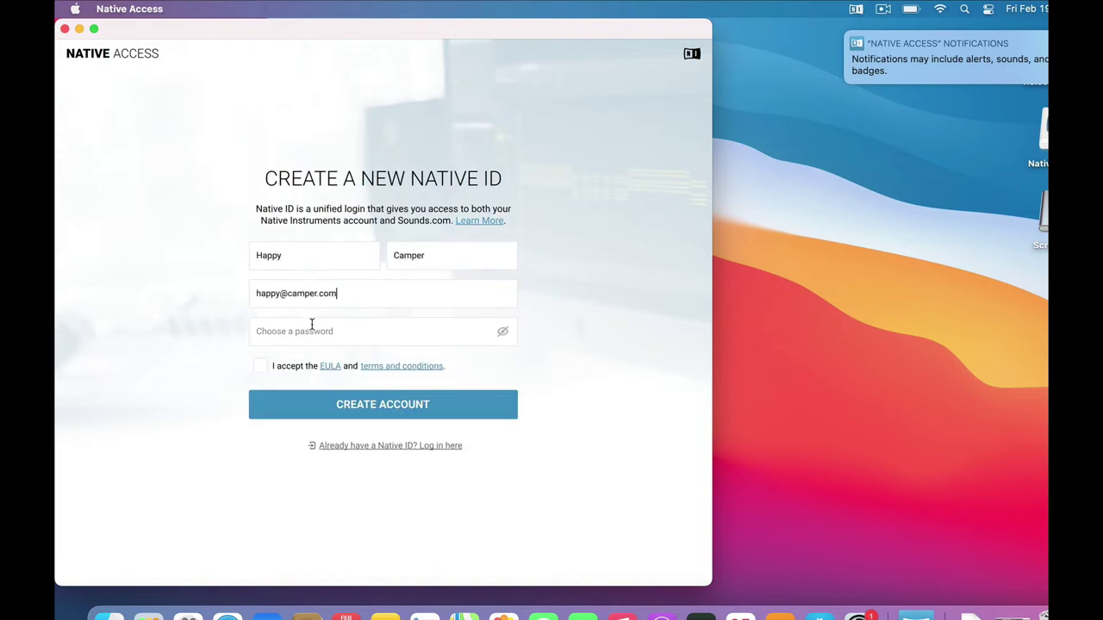
left_click(316, 333)
type("1234567890123456")
left_click(260, 365)
left_click(379, 407)
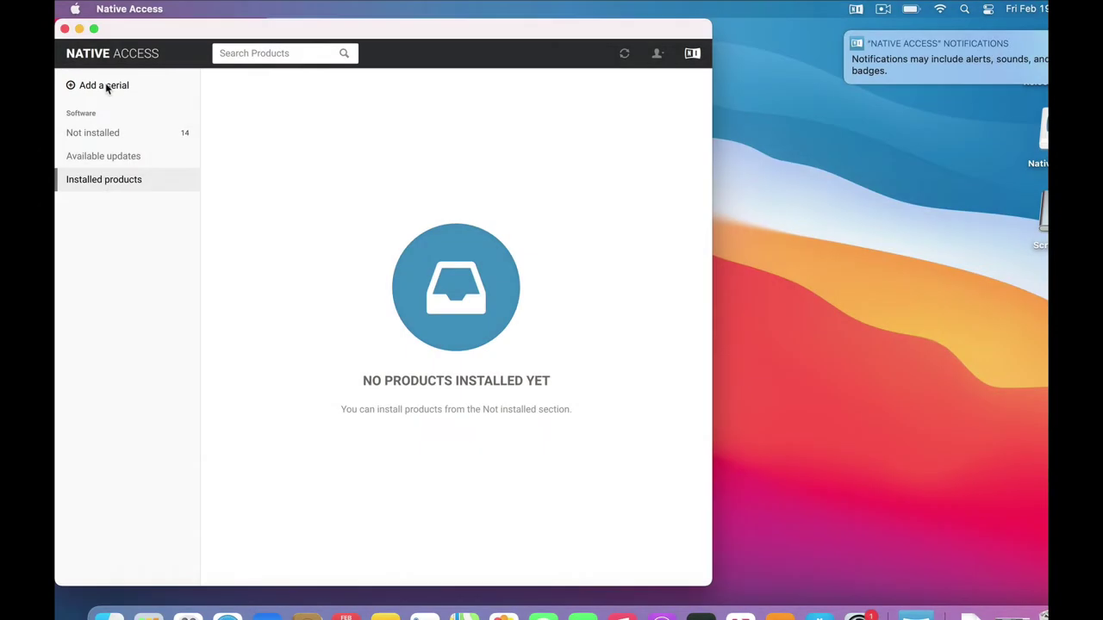
Bring up the Add a Serial form with the cursor in its first field.
left_click(107, 88)
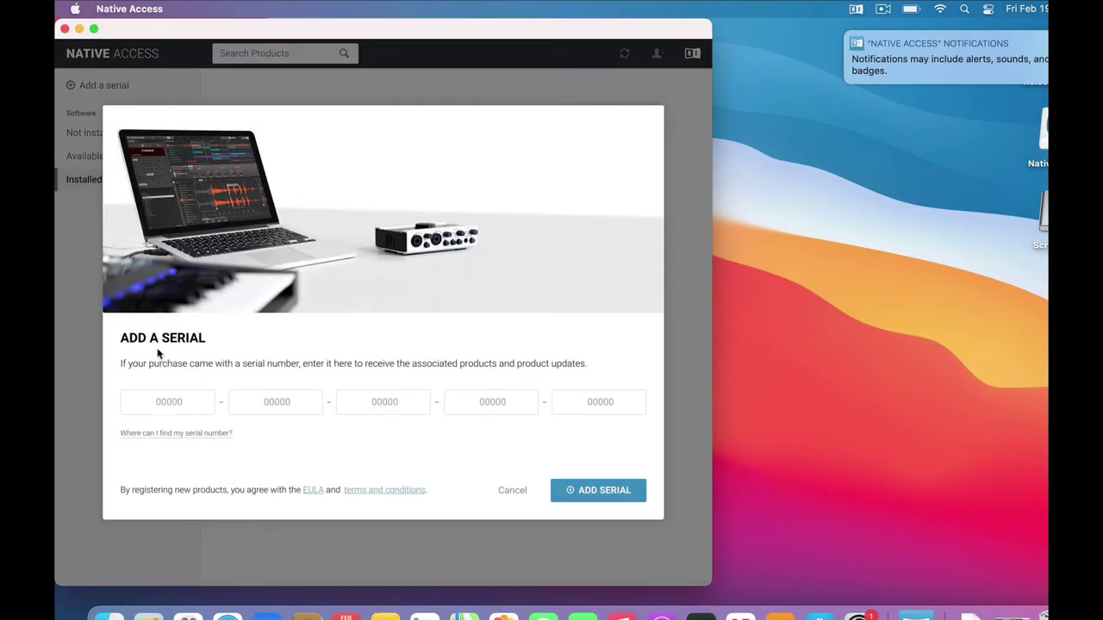
left_click(181, 406)
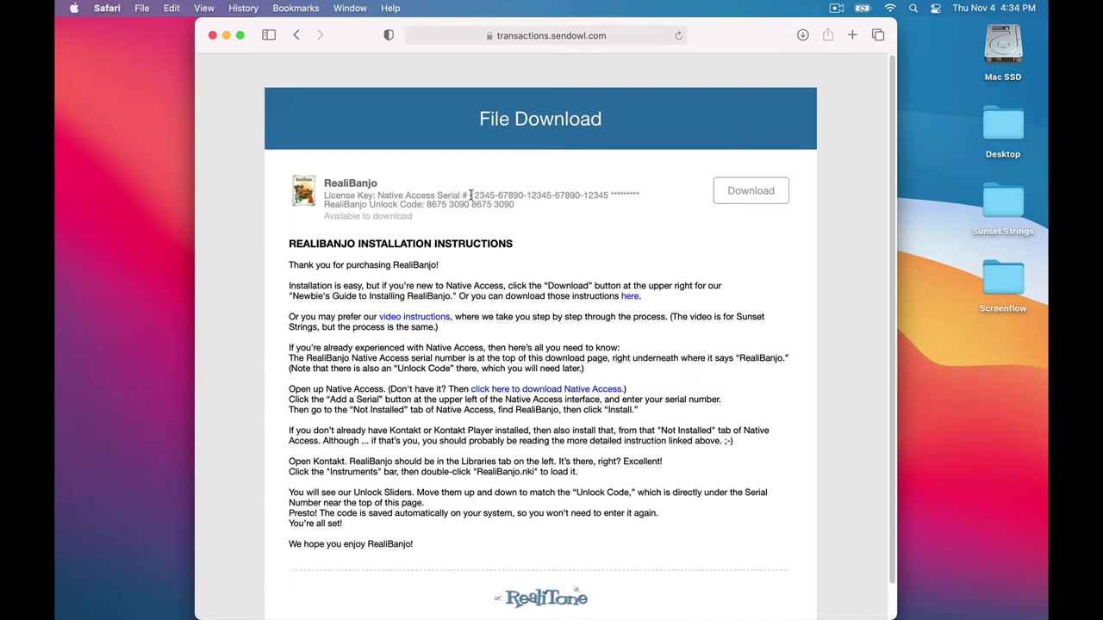
Copy the RealiBanjo serial from the download page and paste it into Native Access.
left_click_drag(469, 194, 608, 195)
key("super+c")
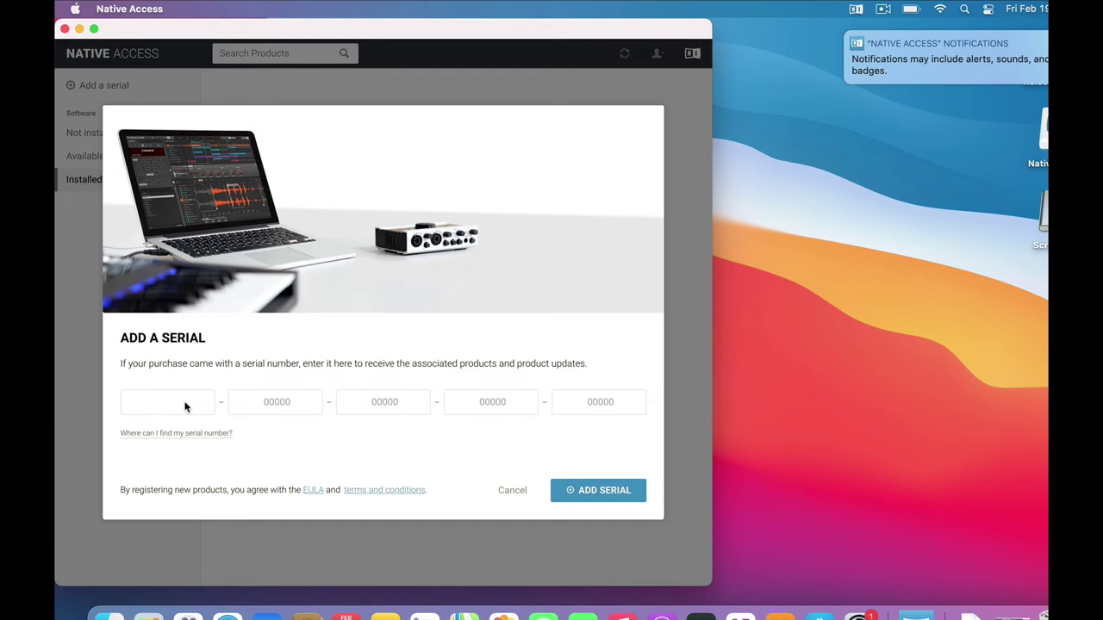
left_click(185, 407)
key("super+v")
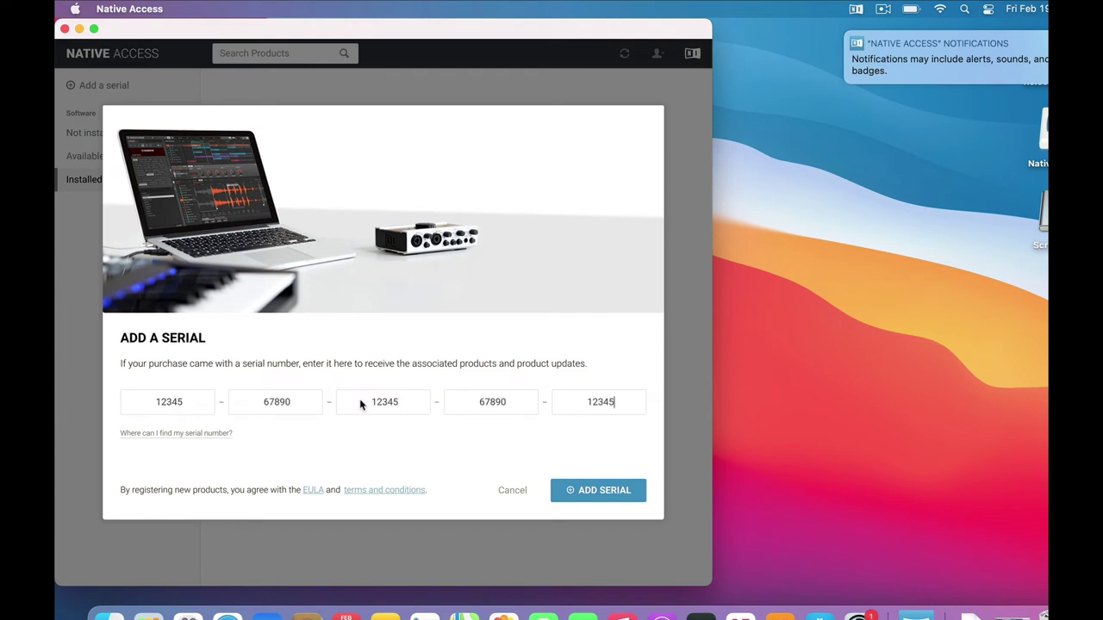
Submit the RealiBanjo serial with ADD SERIAL to get the registration thank-you message.
left_click(596, 492)
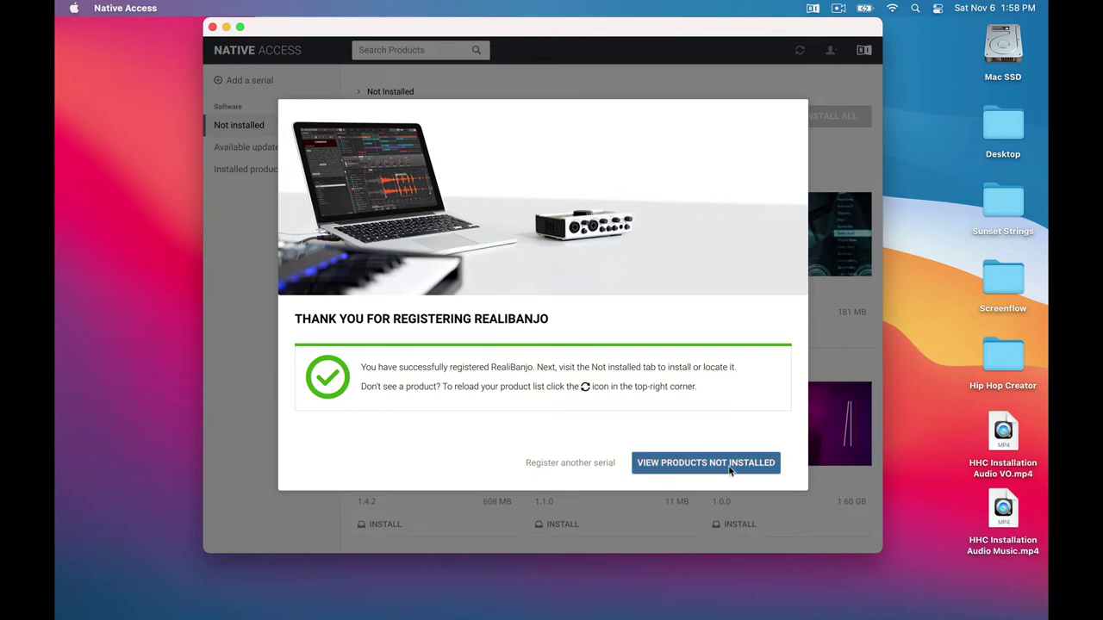
Install RealiBanjo from the Not installed list, leaving 13 products uninstalled.
left_click(730, 469)
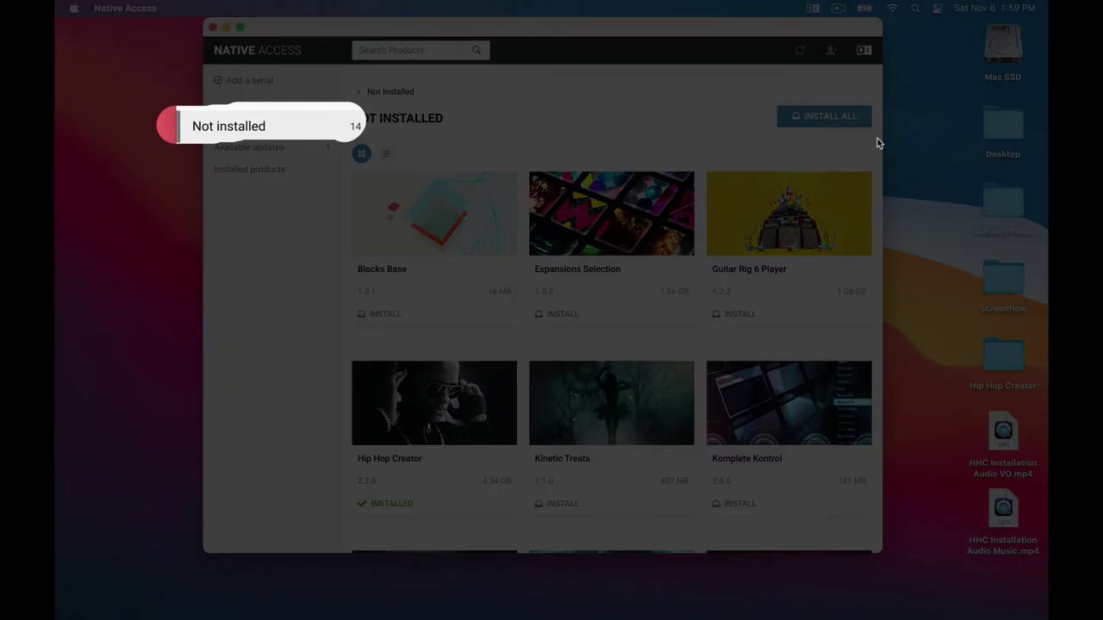
scroll(881, 198, "down", 2)
scroll(883, 215, "down", 5)
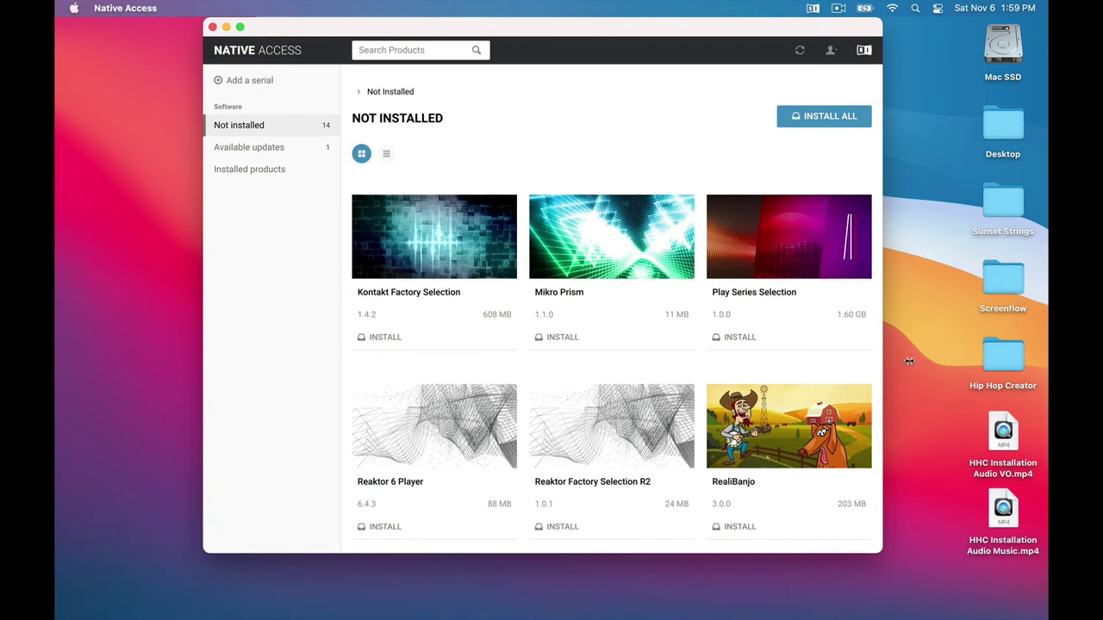
left_click(743, 529)
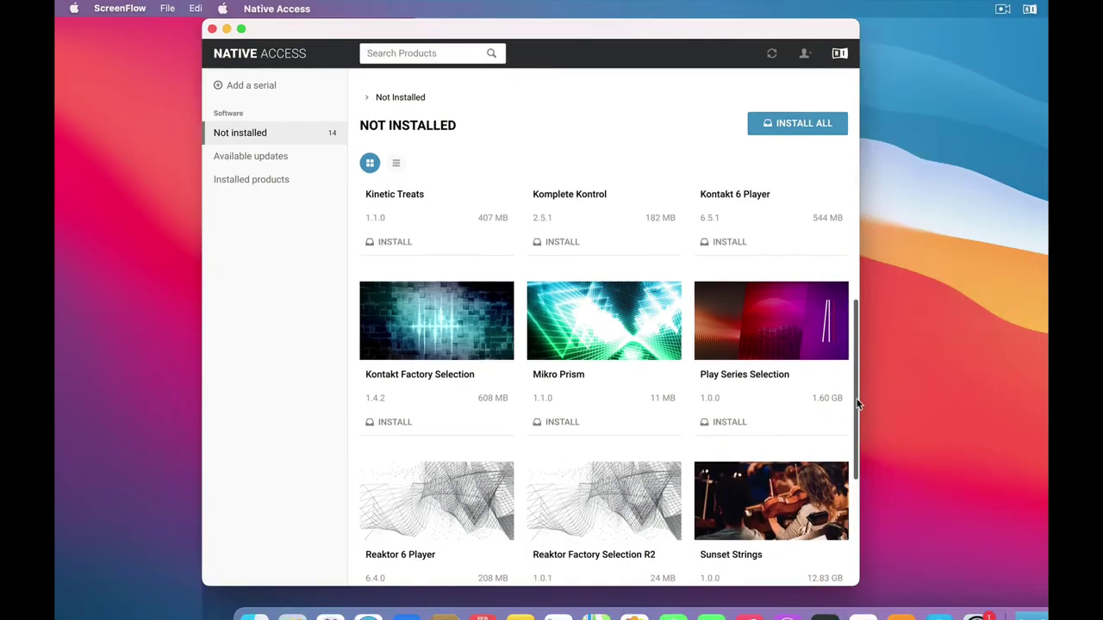
Install Kontakt 6 Player from the Not installed product list.
scroll(858, 357, "up", 3)
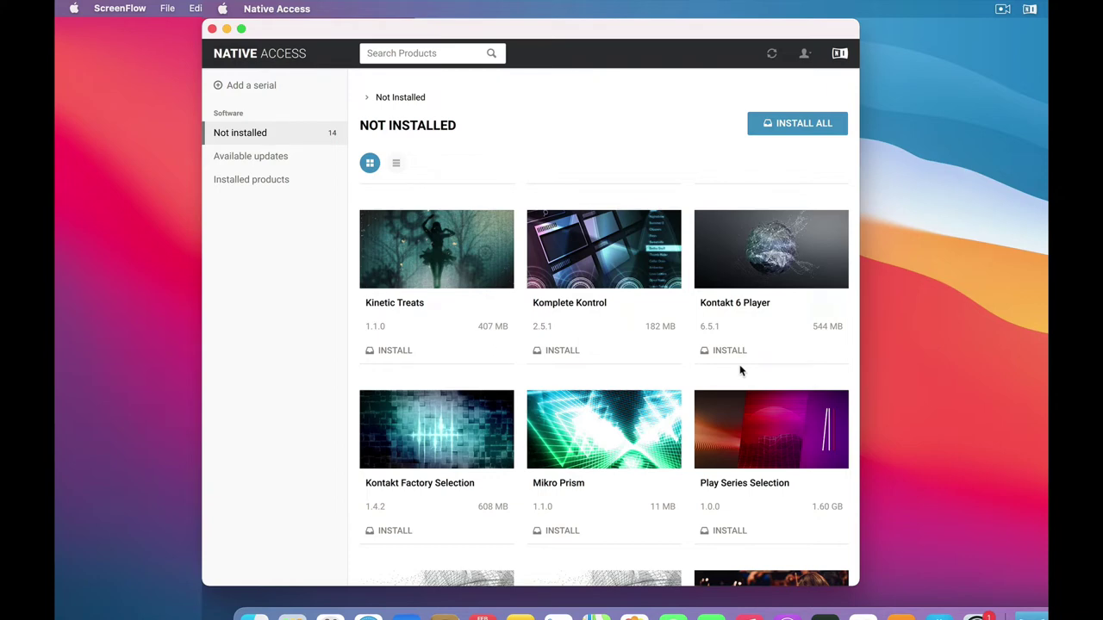
mouse_move(393, 487)
left_click(729, 351)
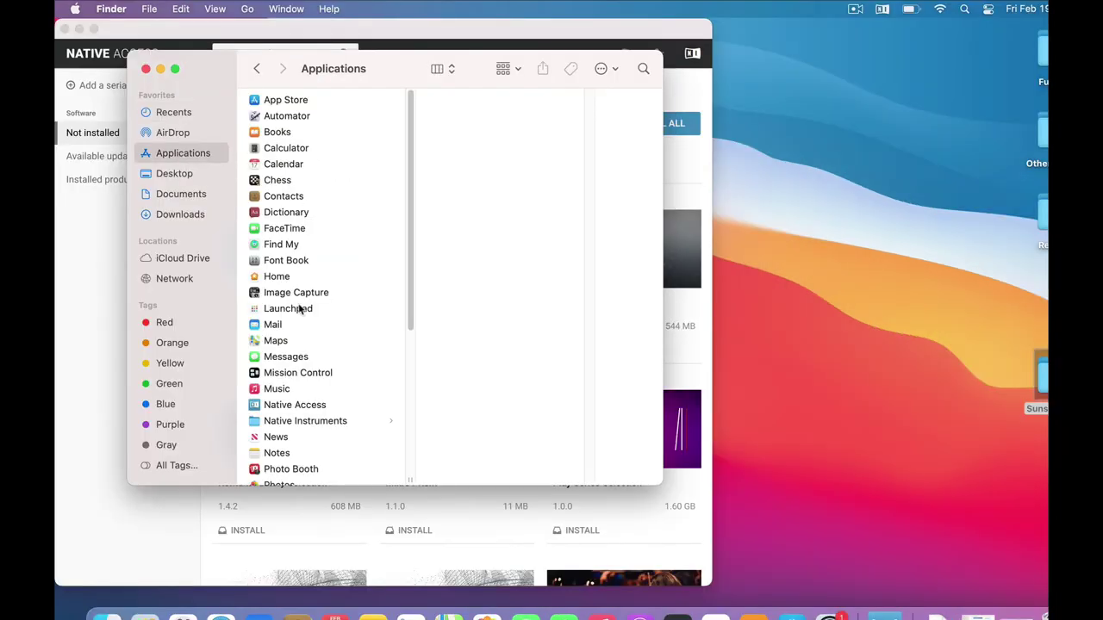
Launch the Kontakt app from Applications > Native Instruments > Kontakt in Finder.
left_click(288, 423)
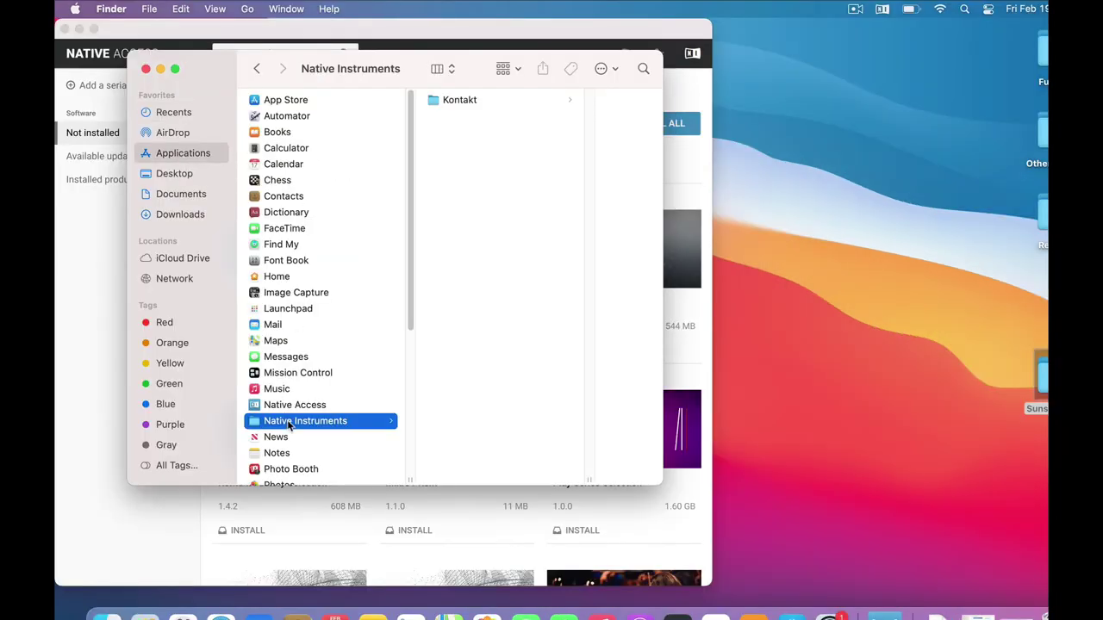
left_click(437, 102)
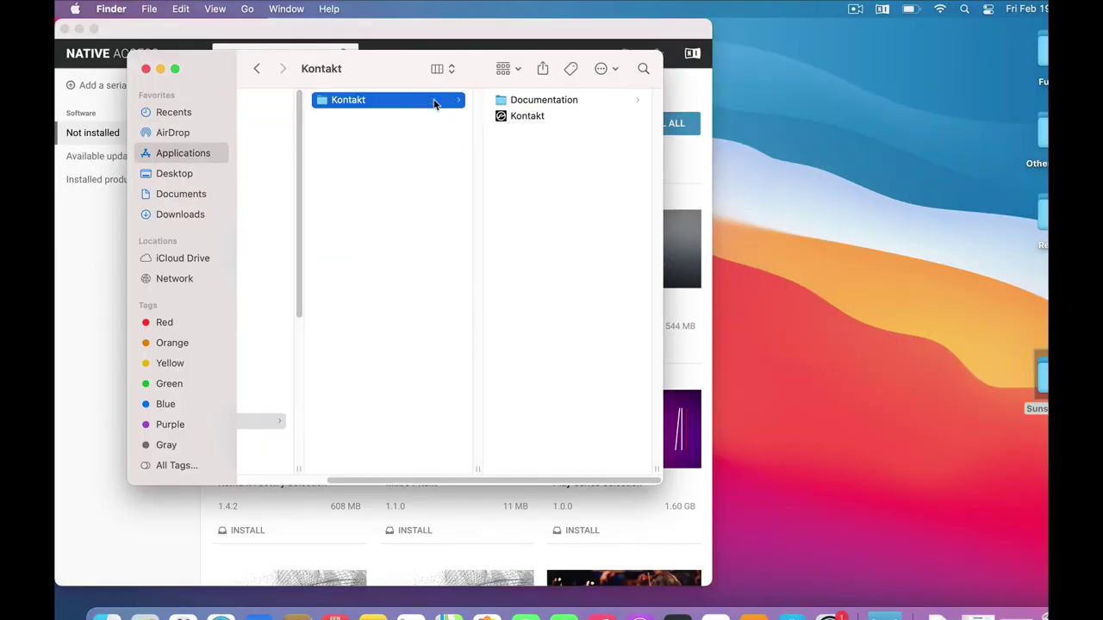
left_click(503, 118)
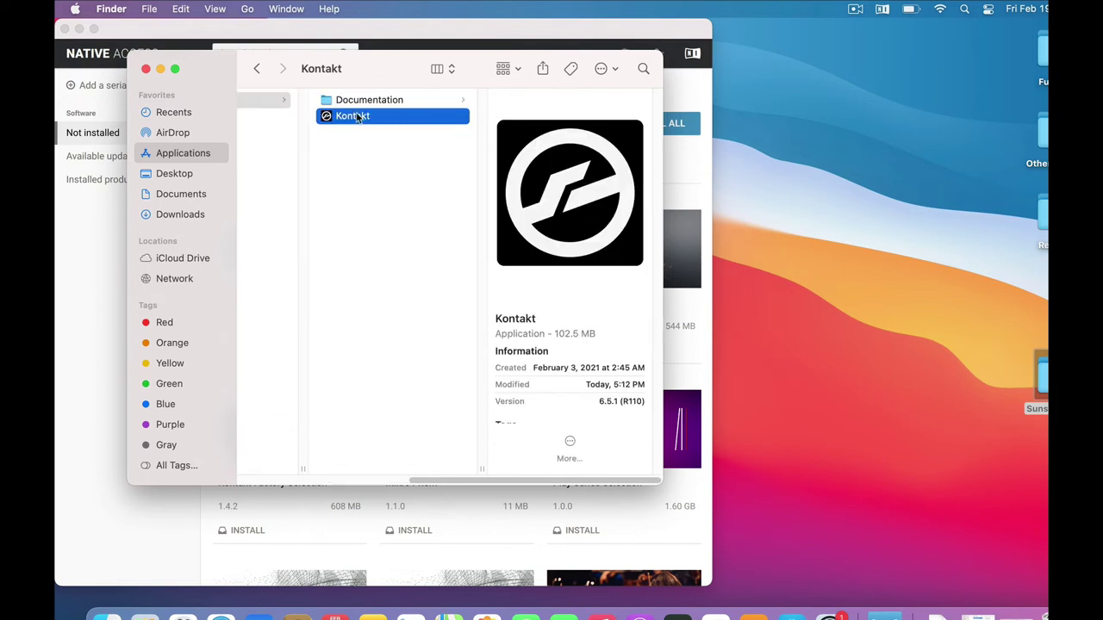
double_click(326, 117)
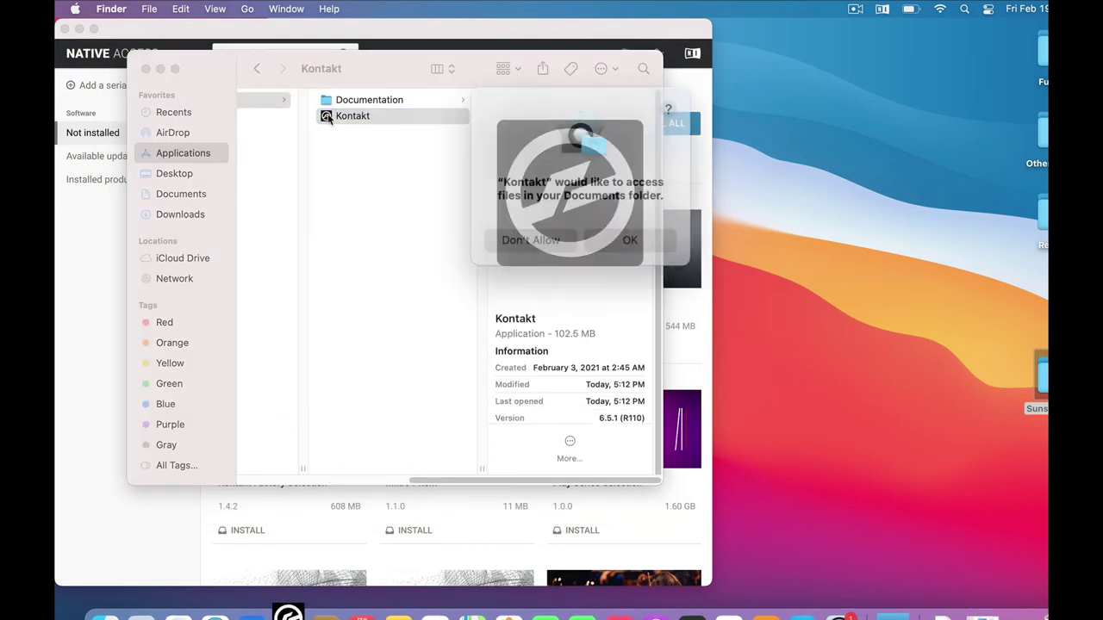
Allow Documents folder access, then set the CoreAudio audio device to Built-in.
left_click(620, 232)
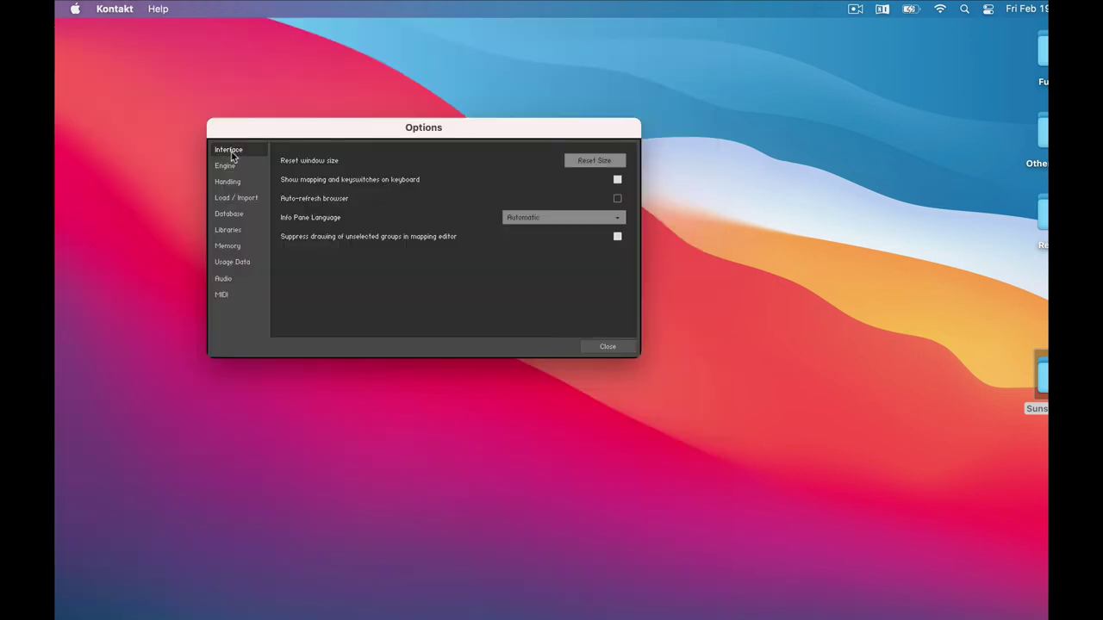
left_click(224, 280)
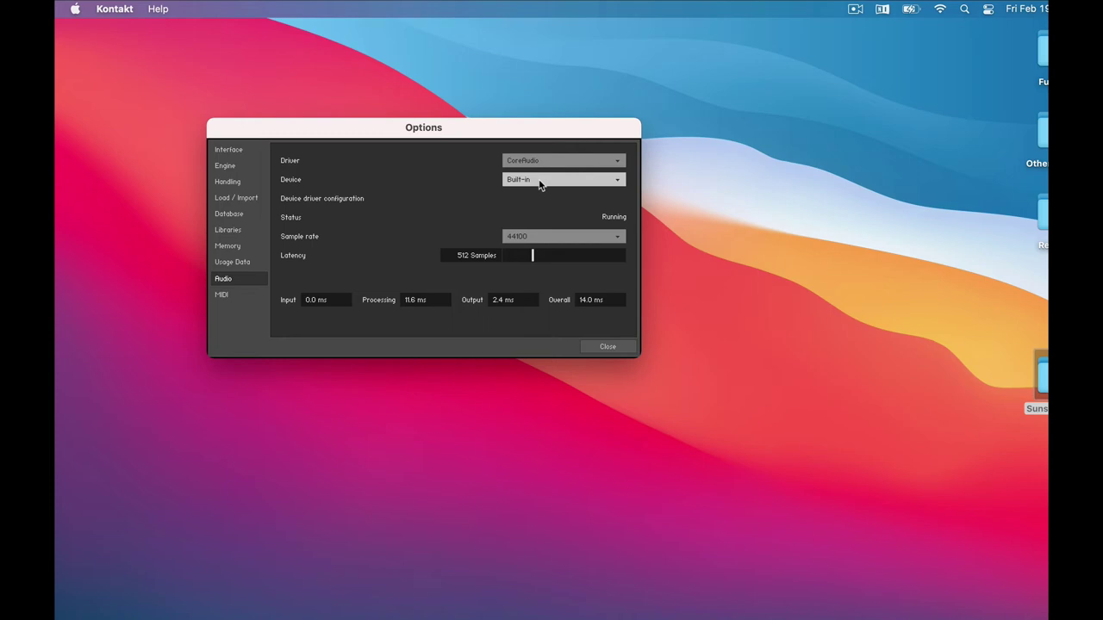
left_click(540, 181)
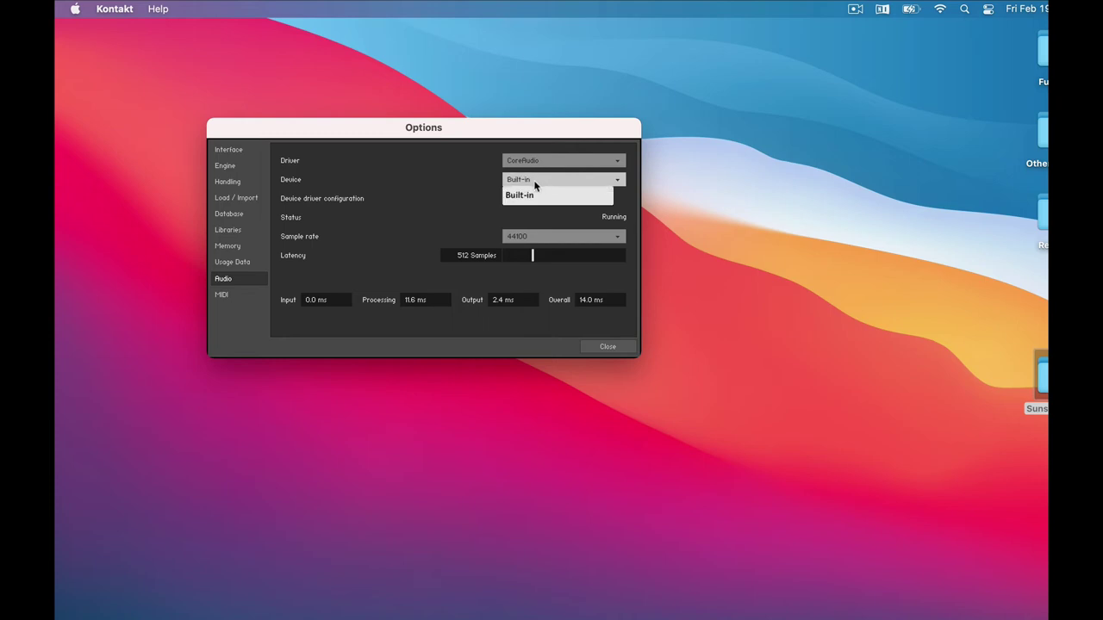
left_click(517, 197)
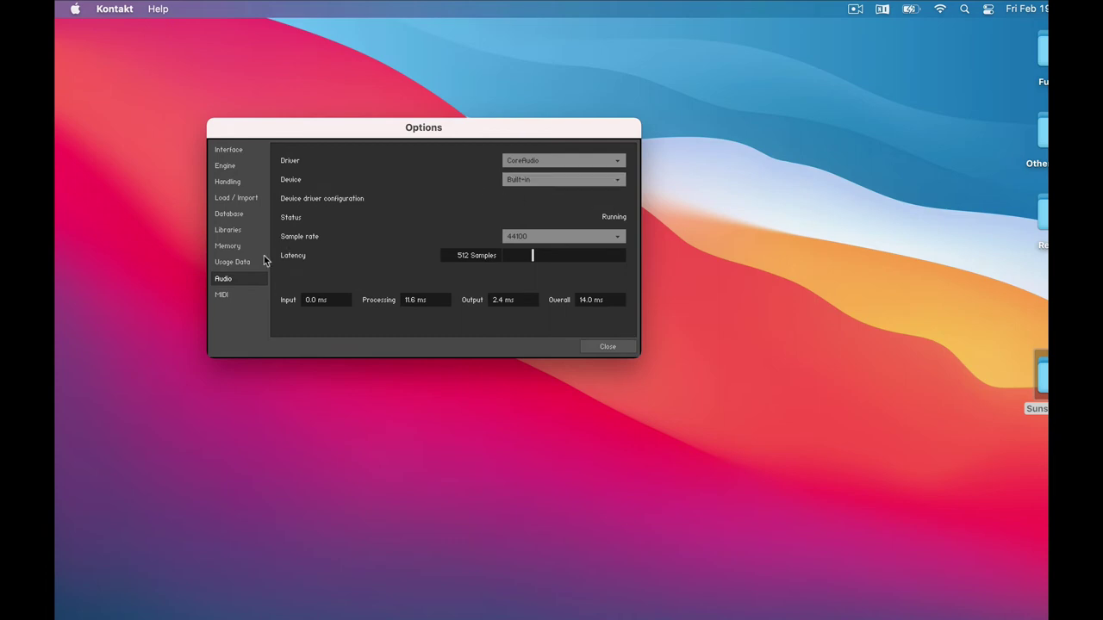
Route the KOMPLETE KONTROL S61 MK2 Port 1 MIDI input to Port A.
left_click(223, 295)
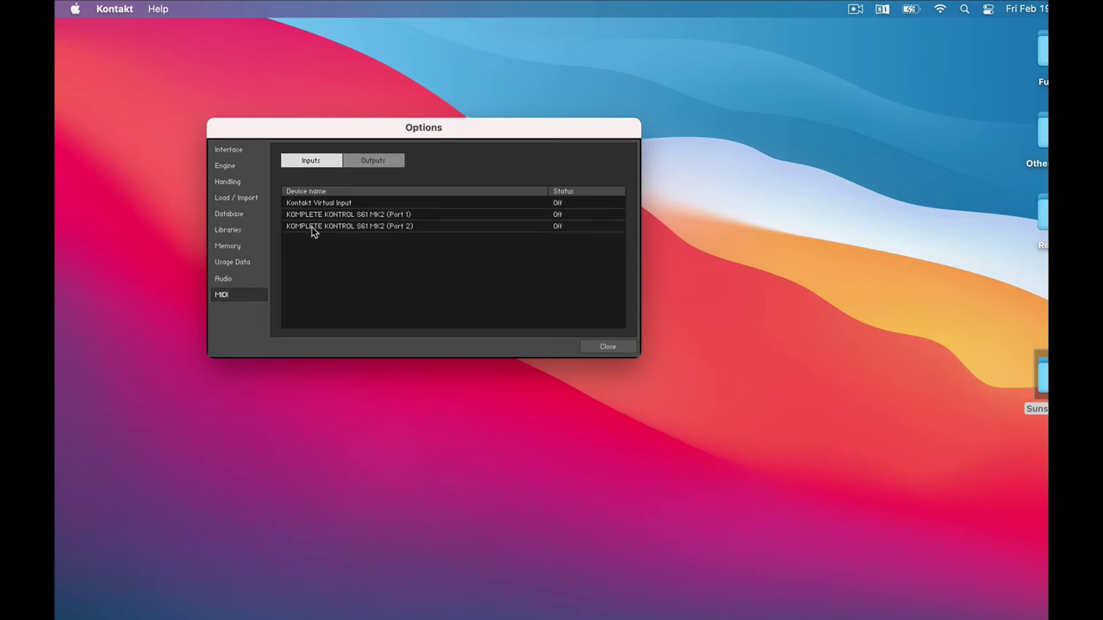
left_click(558, 215)
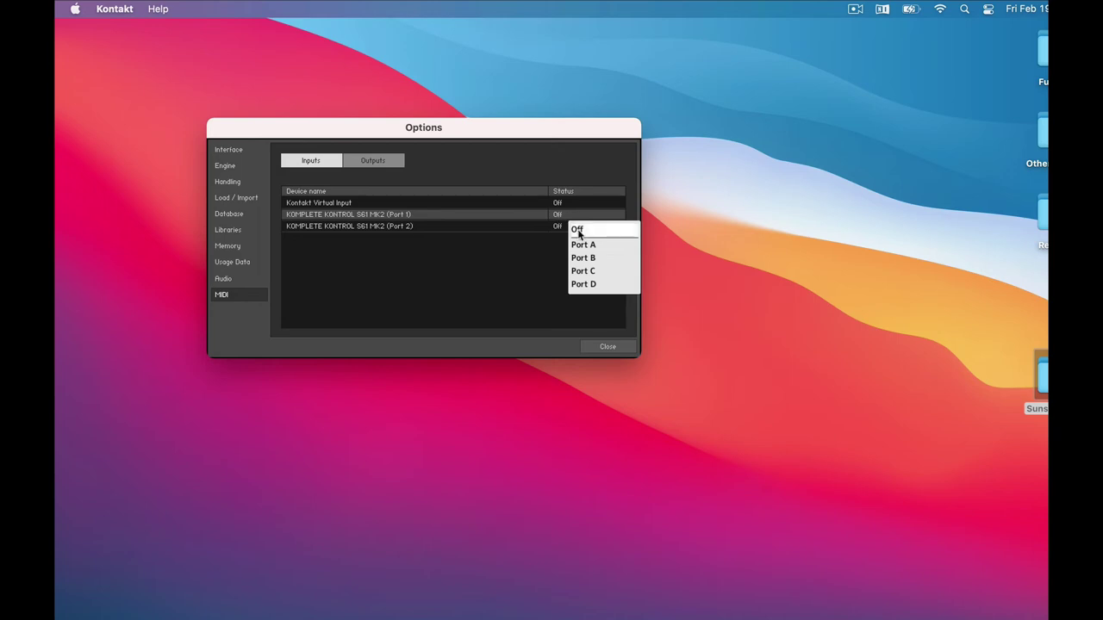
left_click(587, 245)
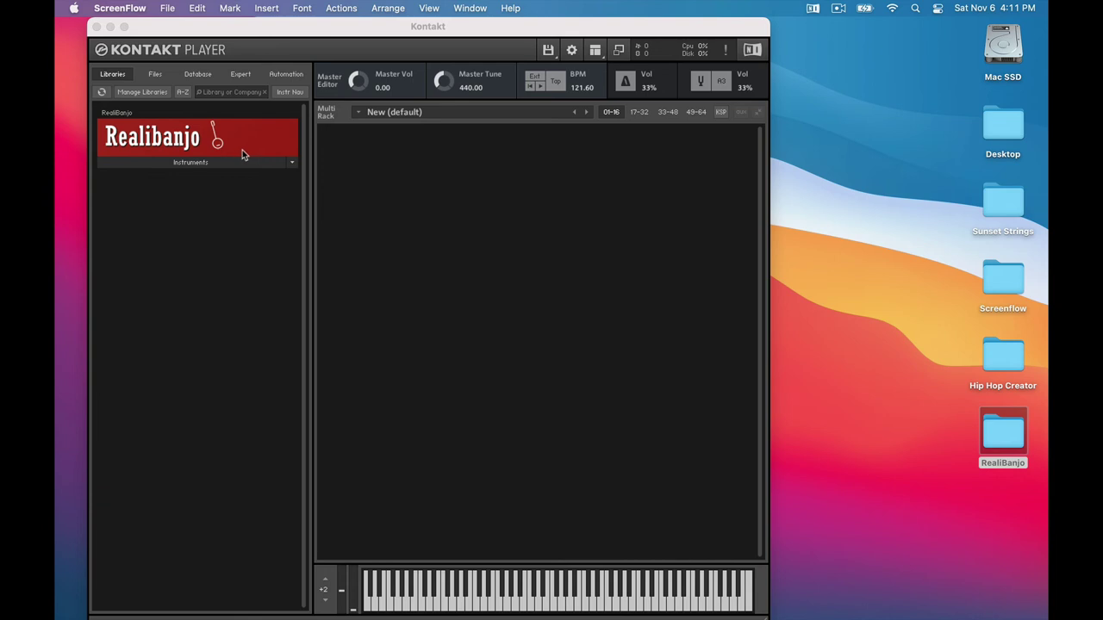
Load RealiBanjo.nki from the library's Instruments list and highlight the unlock code on the download page.
left_click(192, 163)
left_click(192, 162)
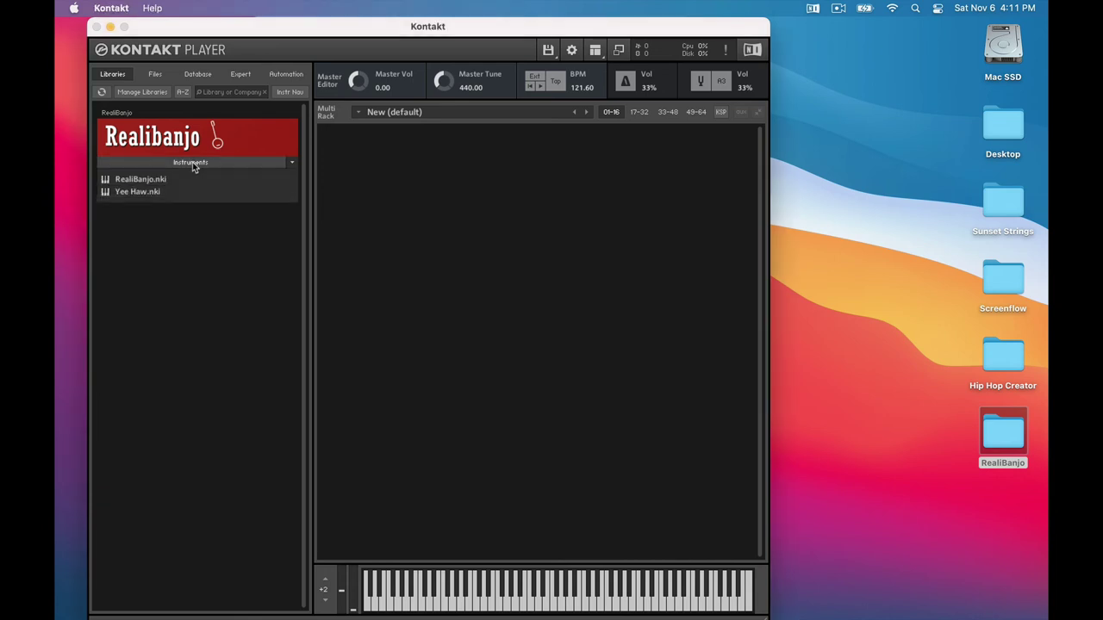
double_click(152, 181)
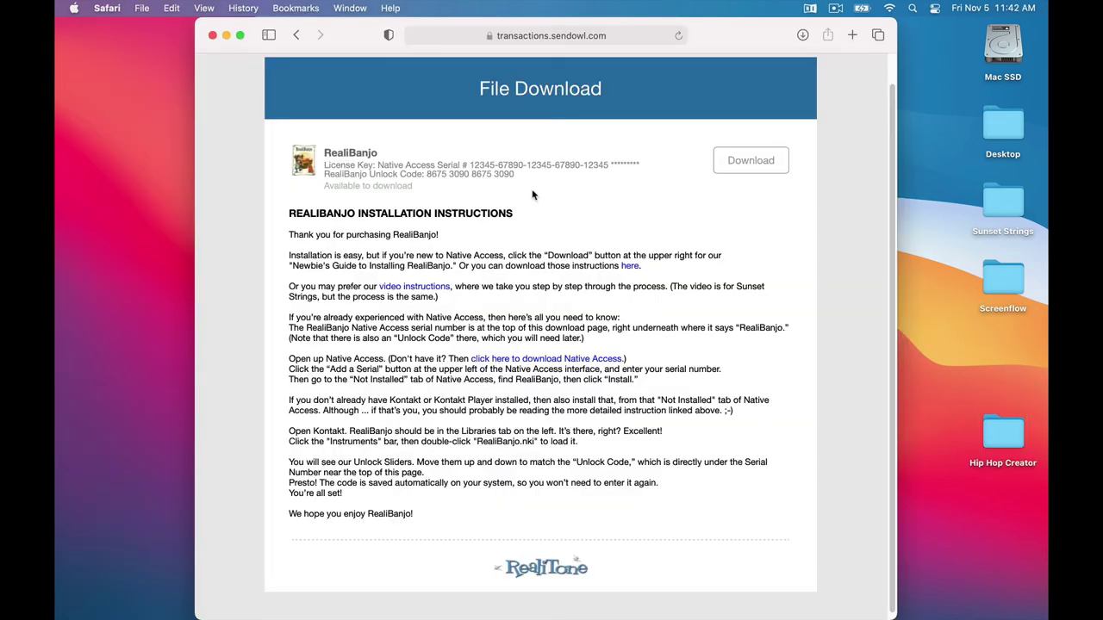
left_click_drag(426, 175, 517, 175)
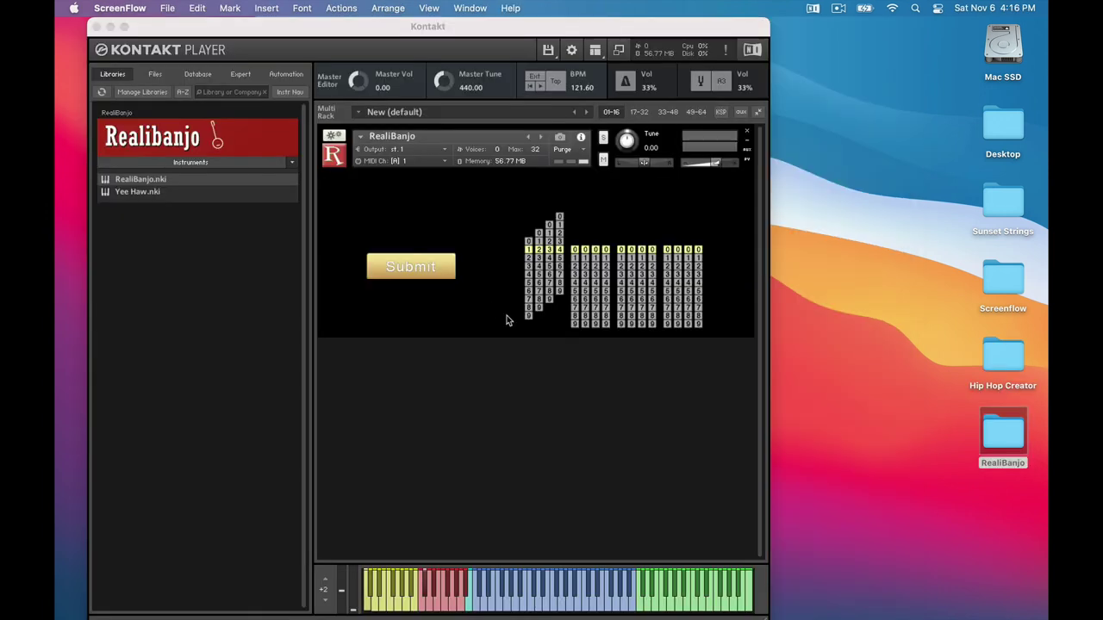
Set the digit sliders to the RealiBanjo unlock code and submit it.
left_click_drag(548, 293, 550, 233)
left_click_drag(559, 258, 559, 250)
left_click_drag(575, 284, 593, 192)
left_click_drag(625, 296, 641, 244)
left_click_drag(652, 289, 670, 252)
left_click_drag(687, 288, 693, 215)
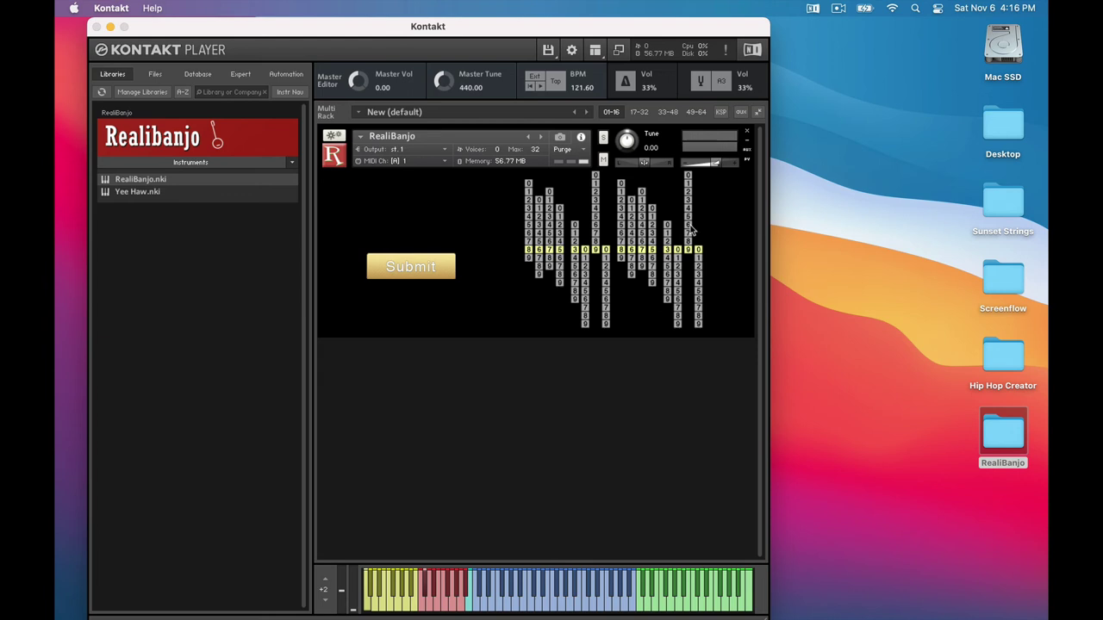
left_click(448, 271)
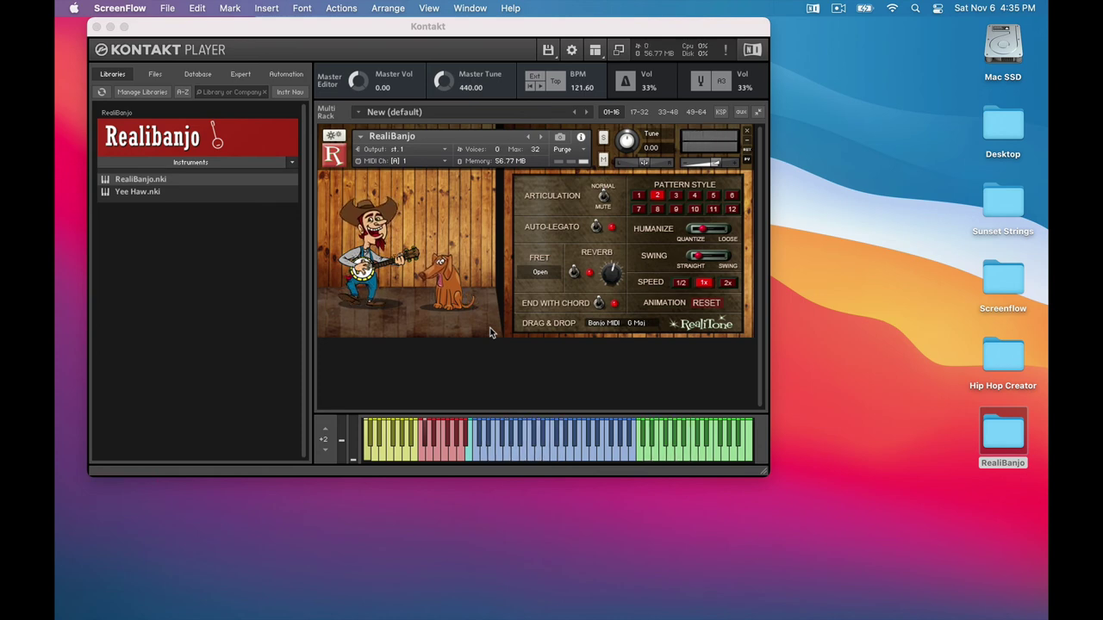
Hide the on-screen keyboard, then show it again.
left_click(594, 53)
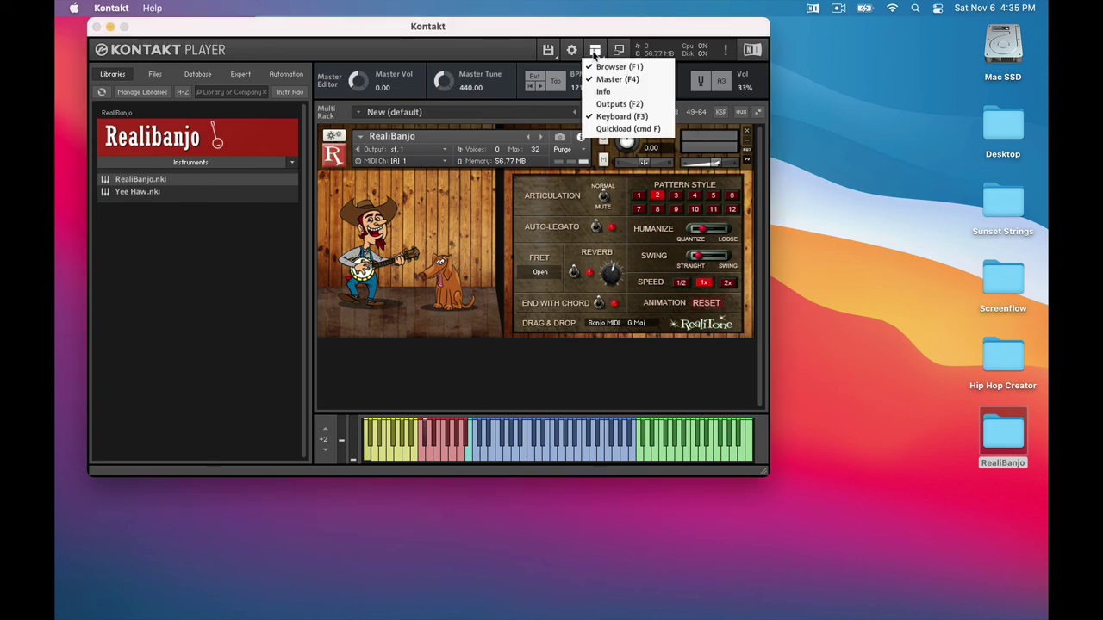
left_click(610, 116)
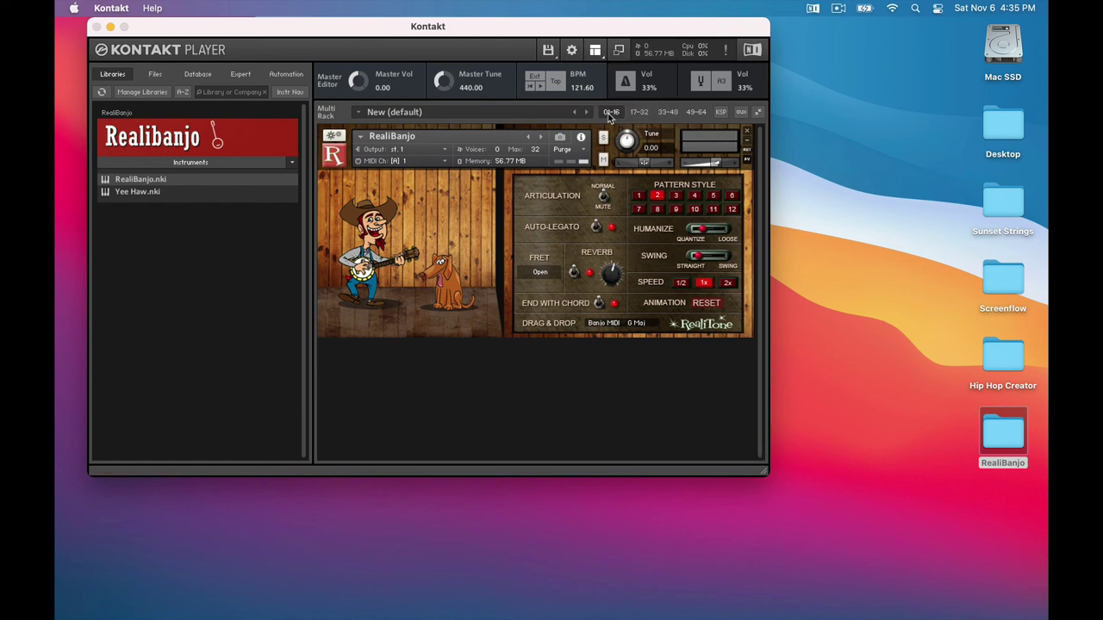
left_click(595, 51)
left_click(607, 116)
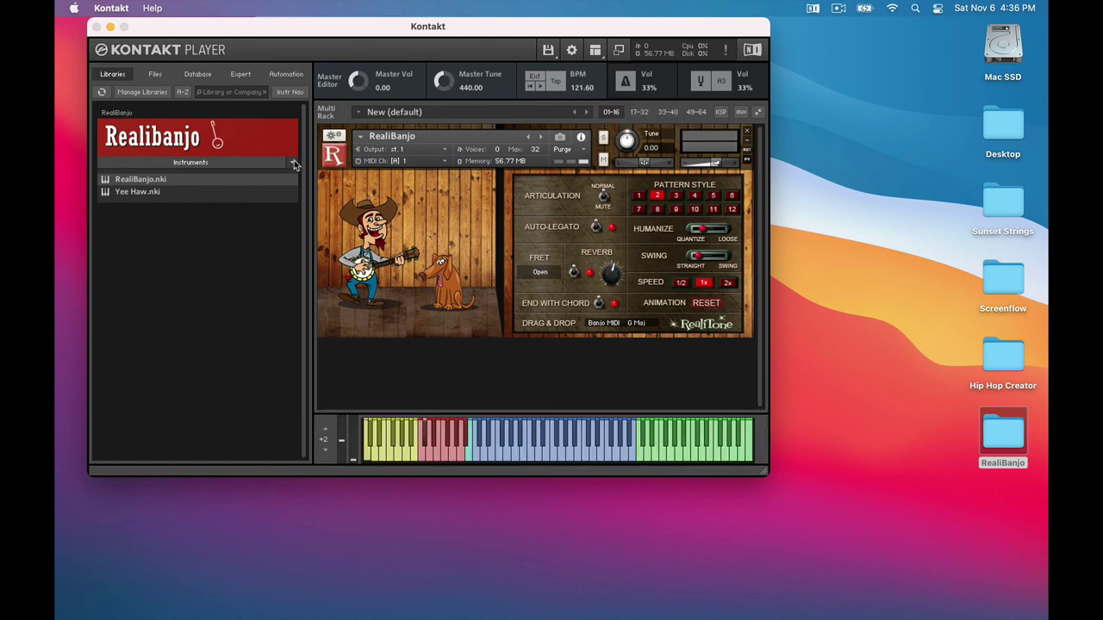
Open RealiBanjo Manual.pdf, close it, then open RealiBanjo NKS Guide.pdf.
left_click(292, 162)
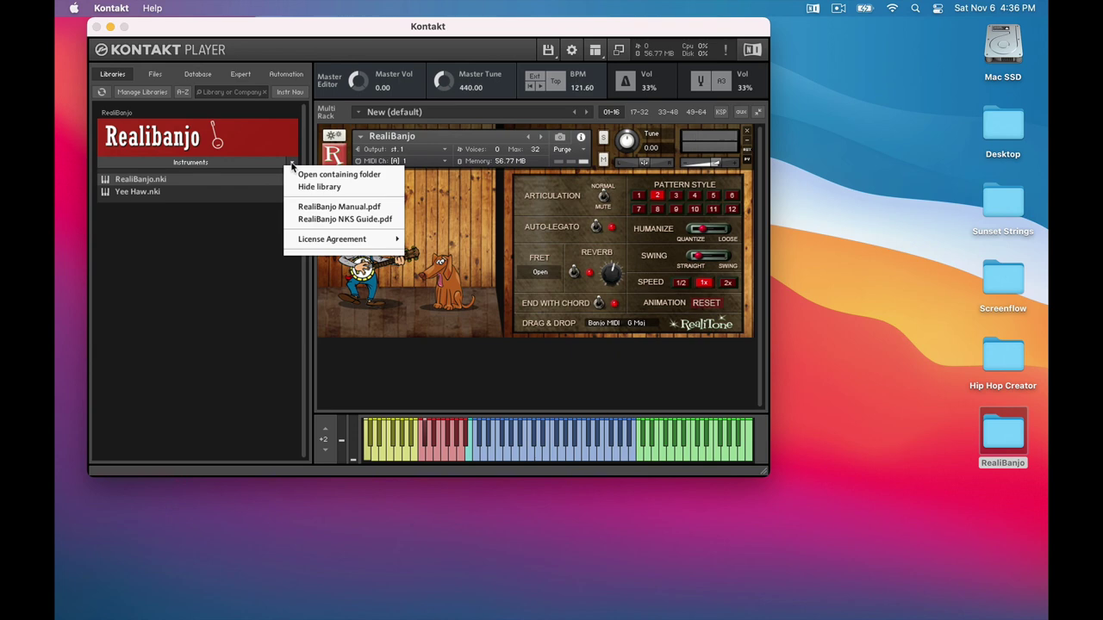
left_click(319, 208)
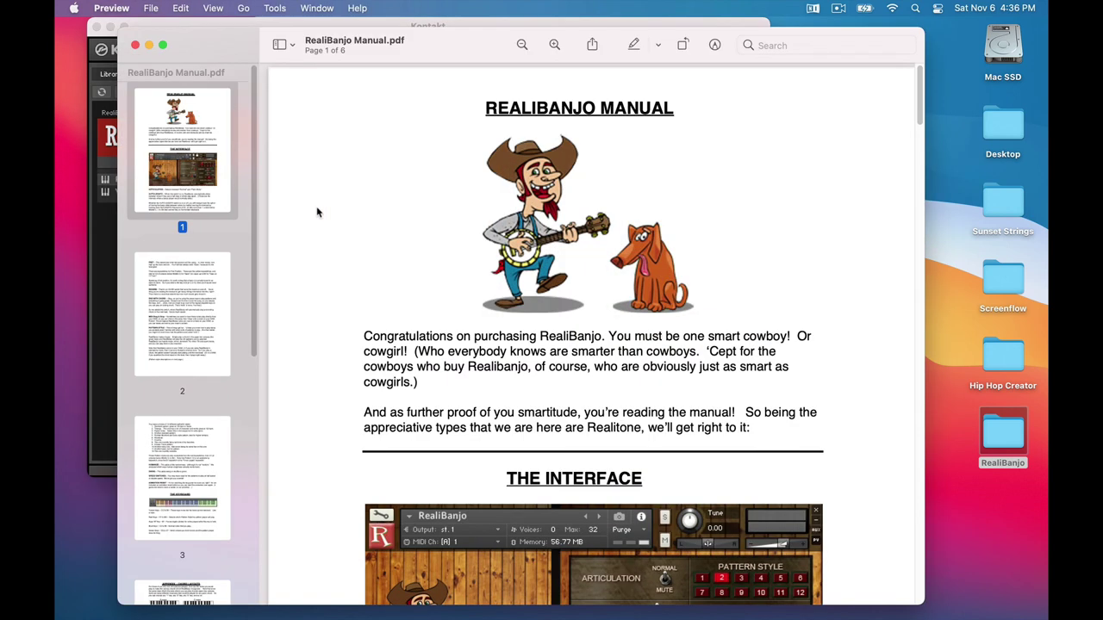
key("super+w")
left_click(293, 164)
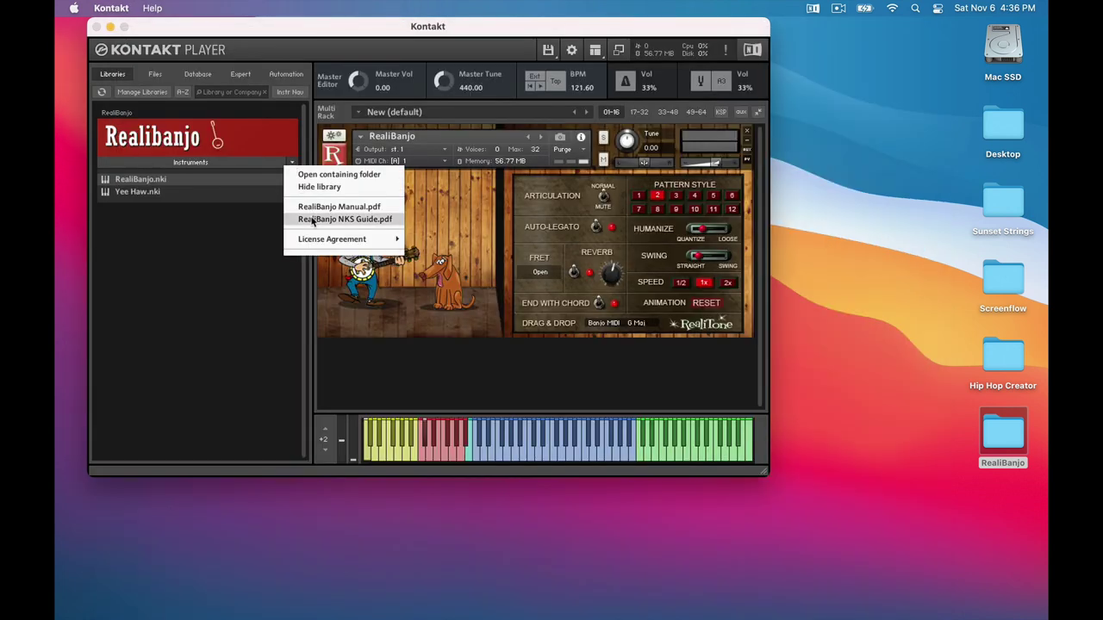
left_click(313, 219)
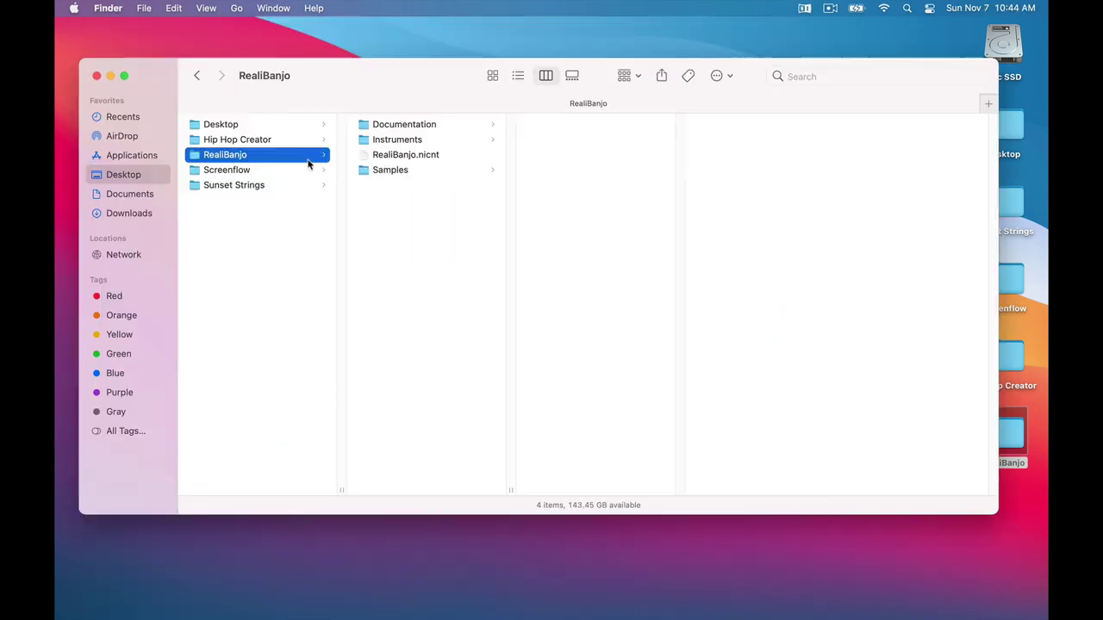
Step into the Documentation folder and select the 83 KB RealiBanjo NKS Guide.pdf.
key("Right")
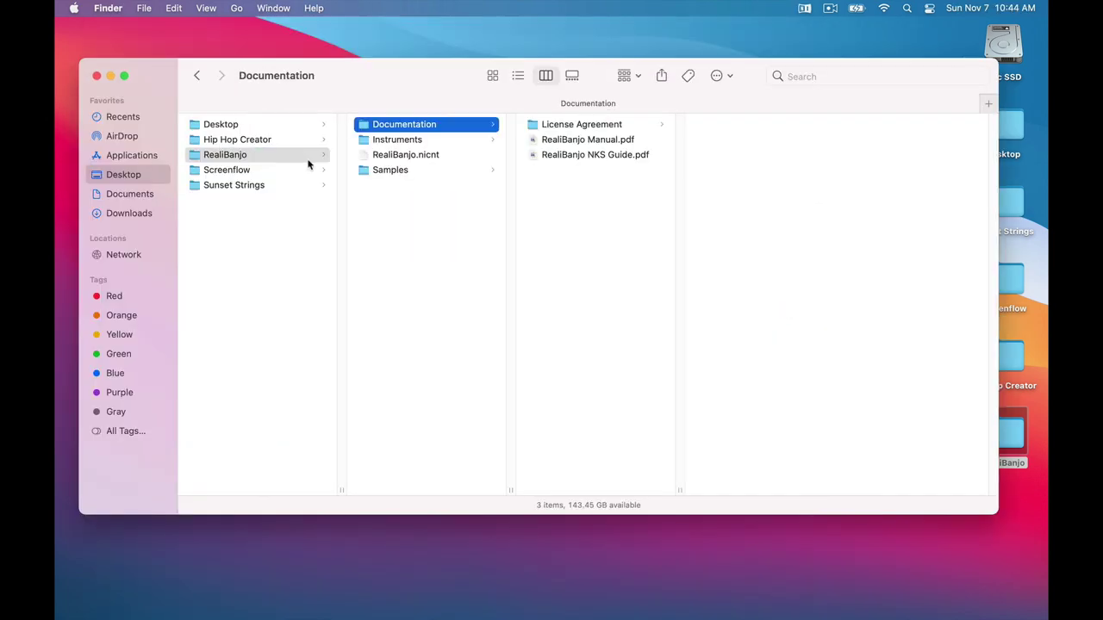
key("Right")
key("Down")
key("Down")
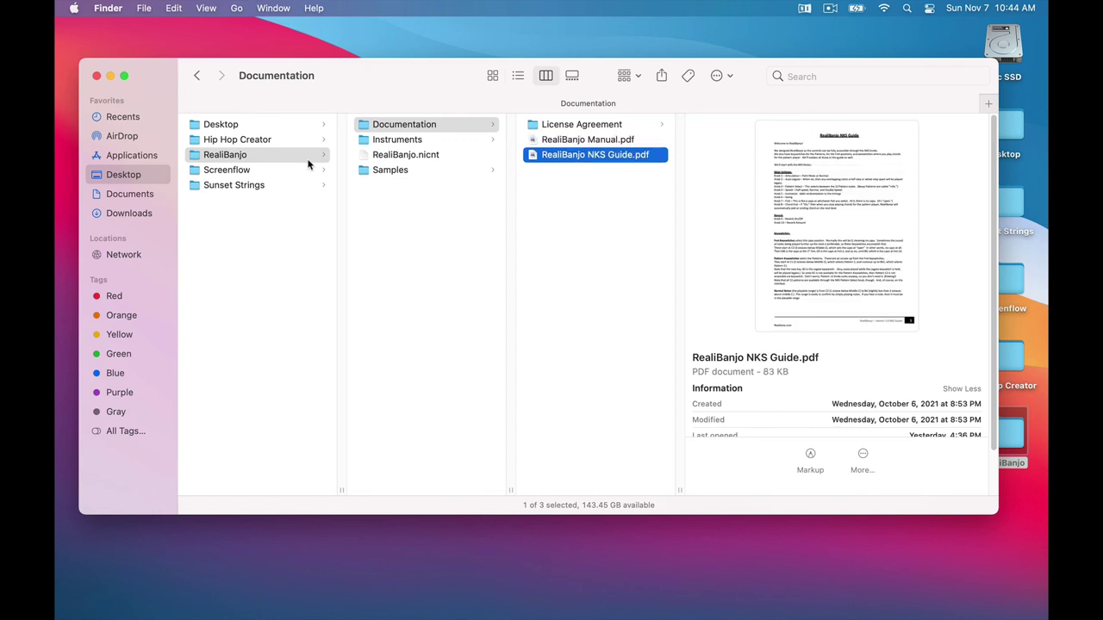